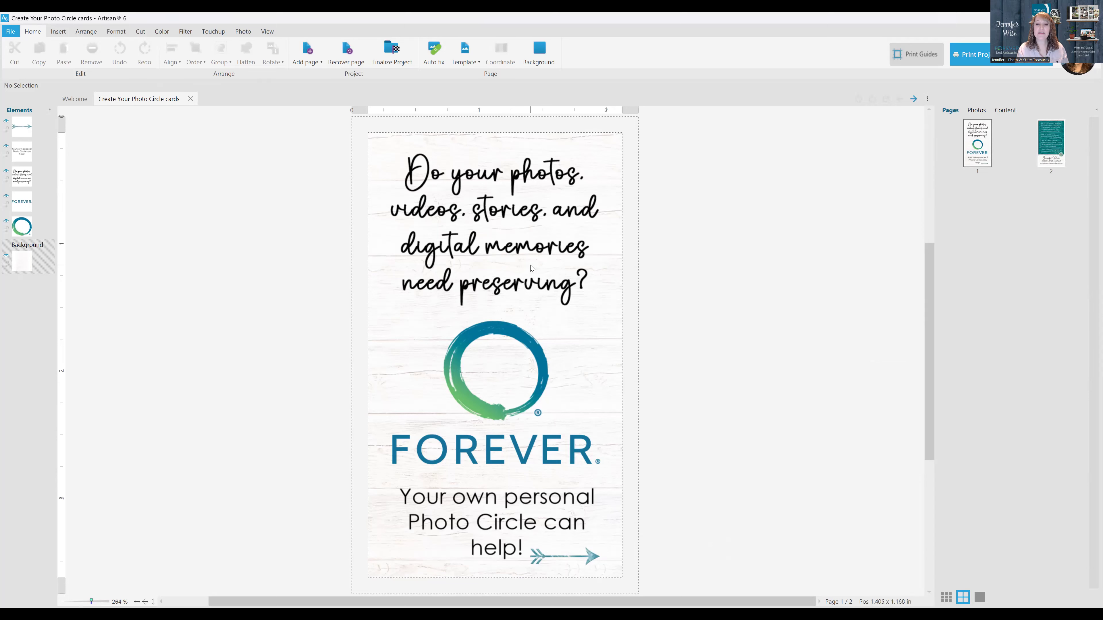
Examine the front of the Photo Circle card at different magnifications and view page 2
scroll(532, 268, down, 1)
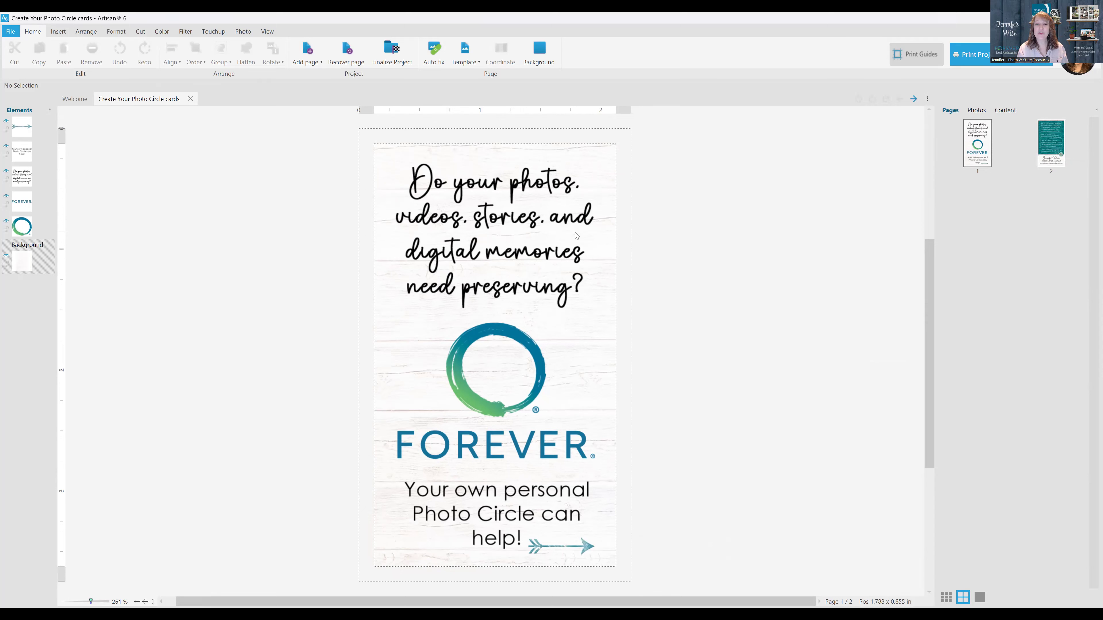
scroll(711, 270, down, 1)
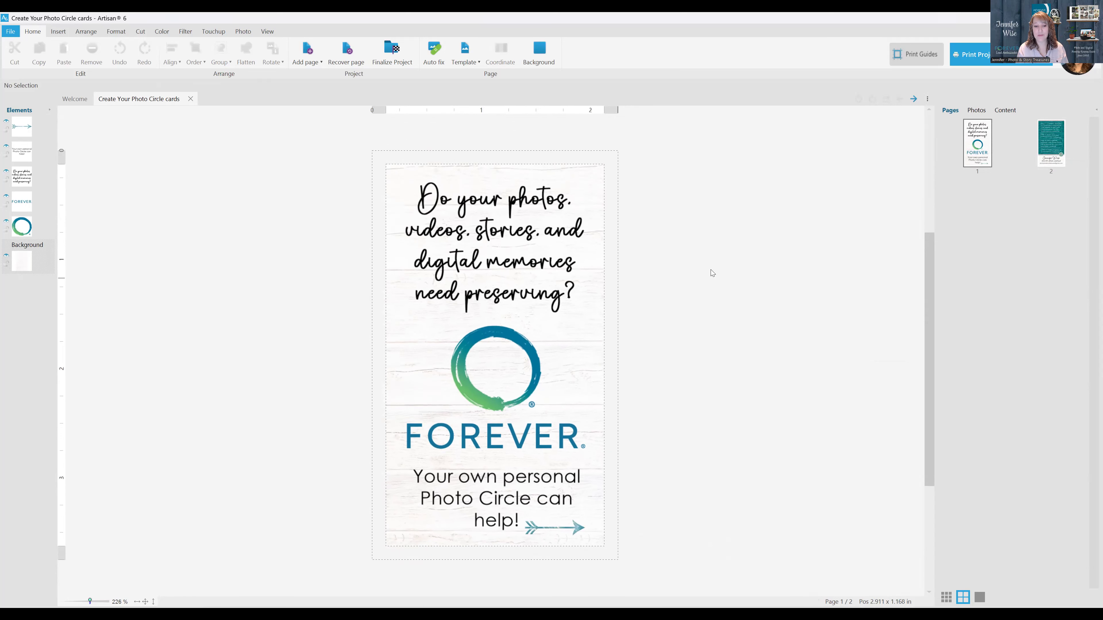
scroll(711, 270, down, 1)
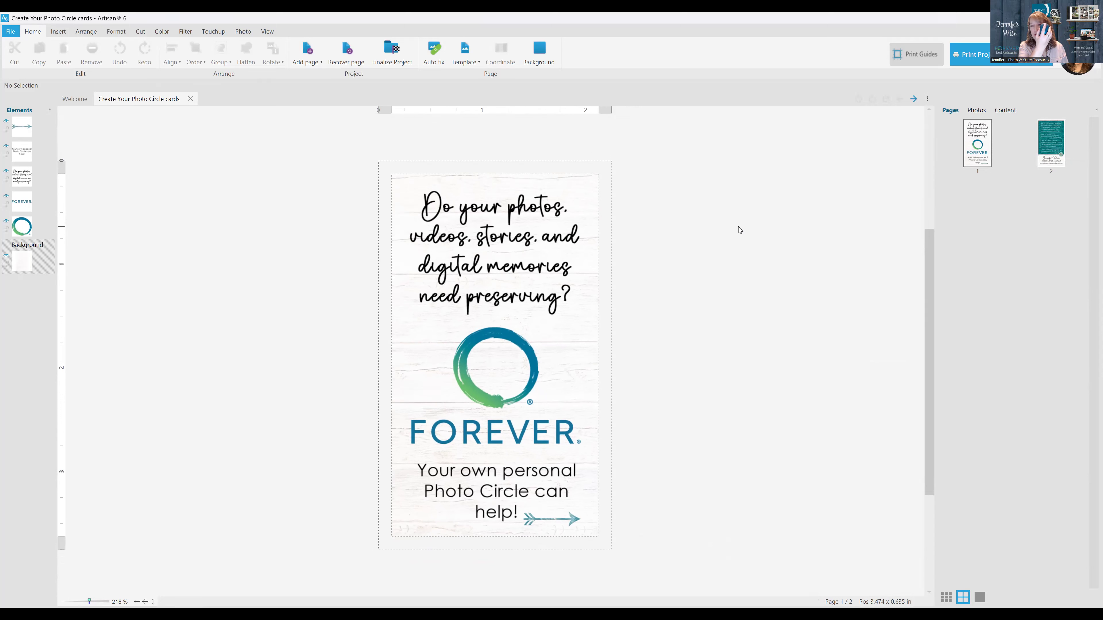
scroll(738, 227, down, 2)
scroll(738, 227, down, 1)
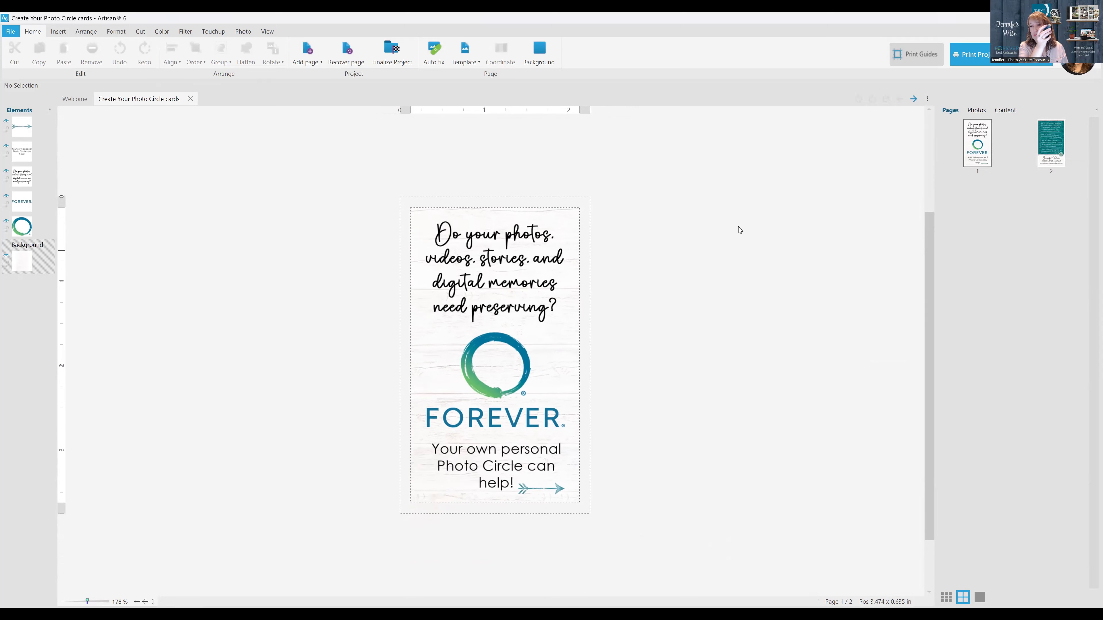
scroll(739, 227, down, 1)
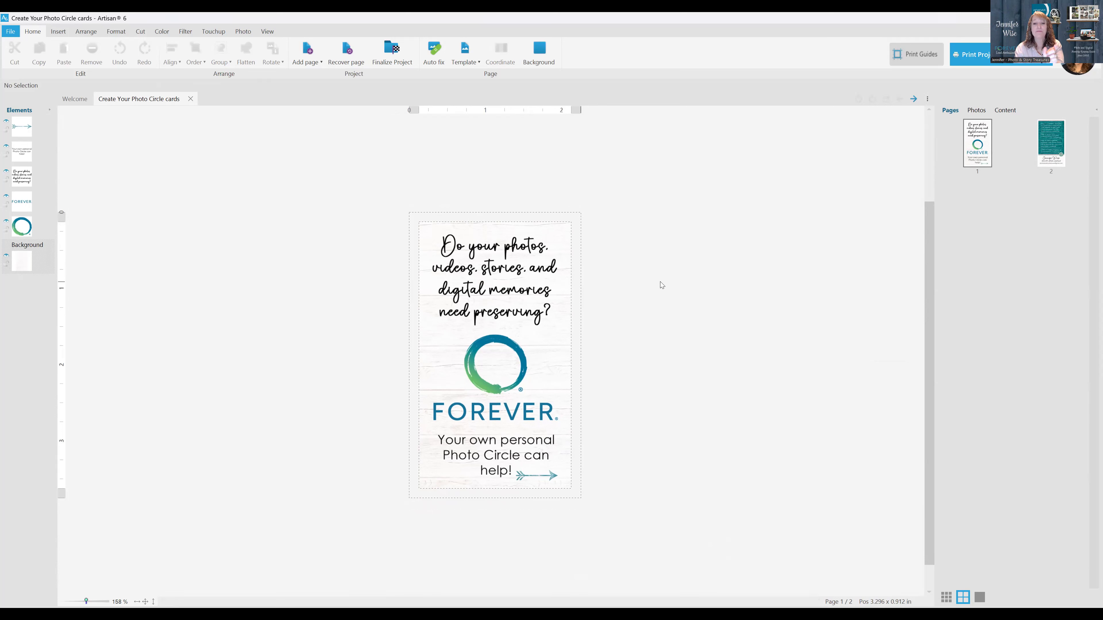
scroll(661, 282, down, 1)
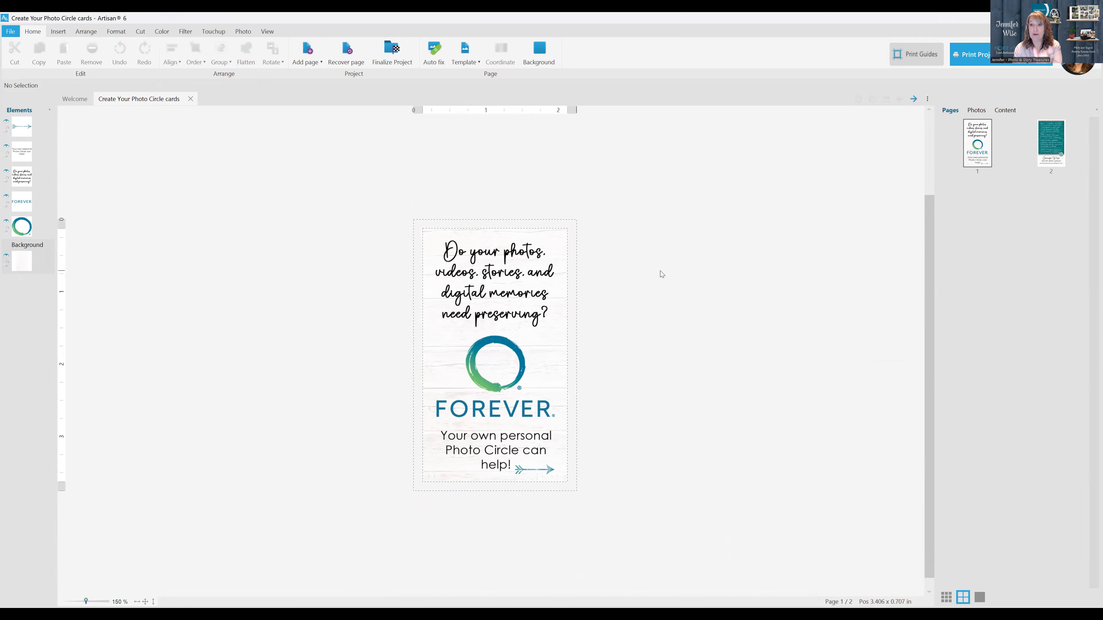
scroll(667, 289, up, 3)
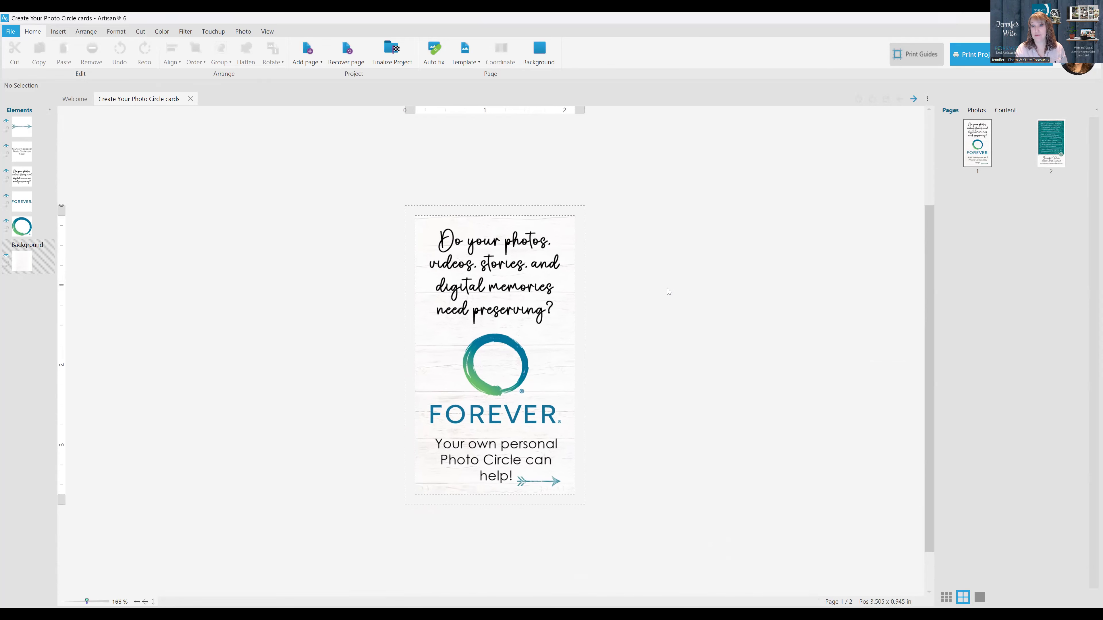
scroll(676, 288, up, 1)
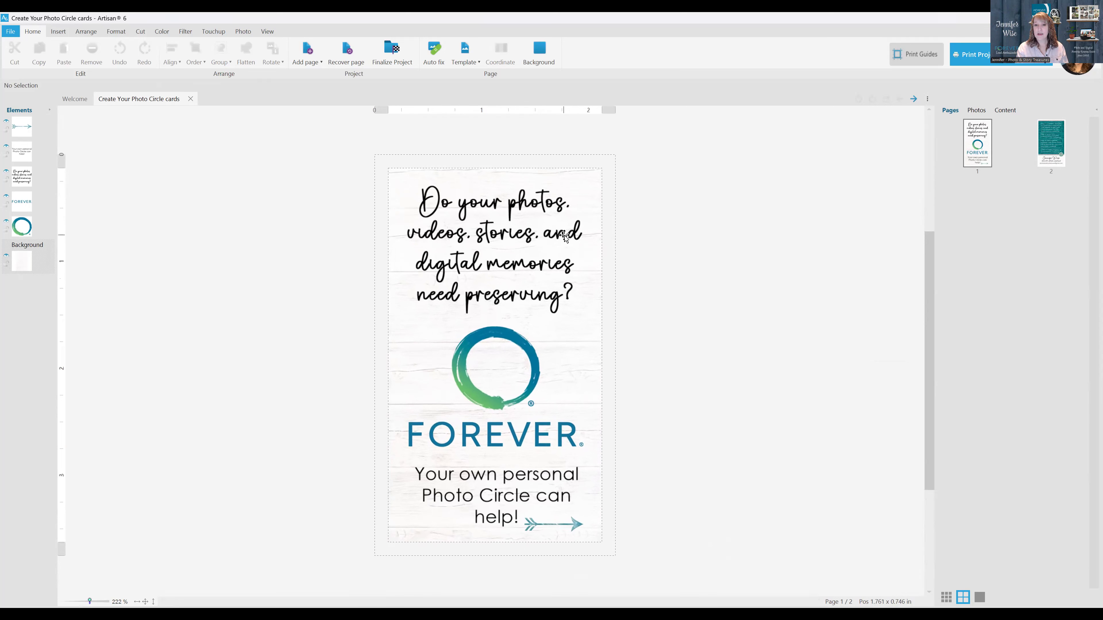
click(1048, 138)
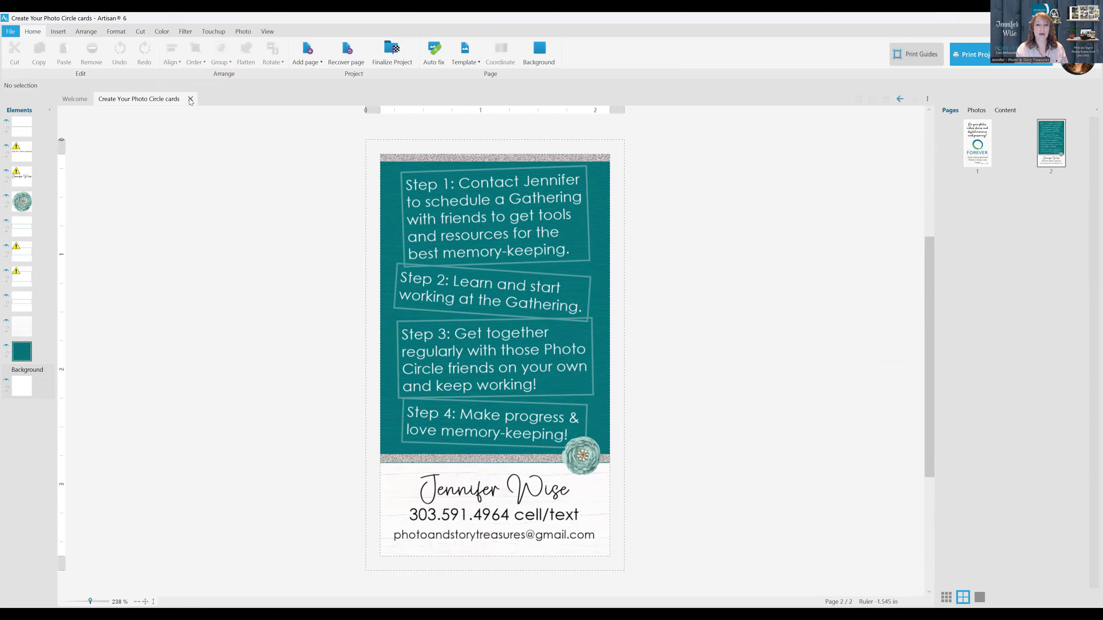
Start a new project from the Welcome page and show the Cards and Stationery products
click(75, 99)
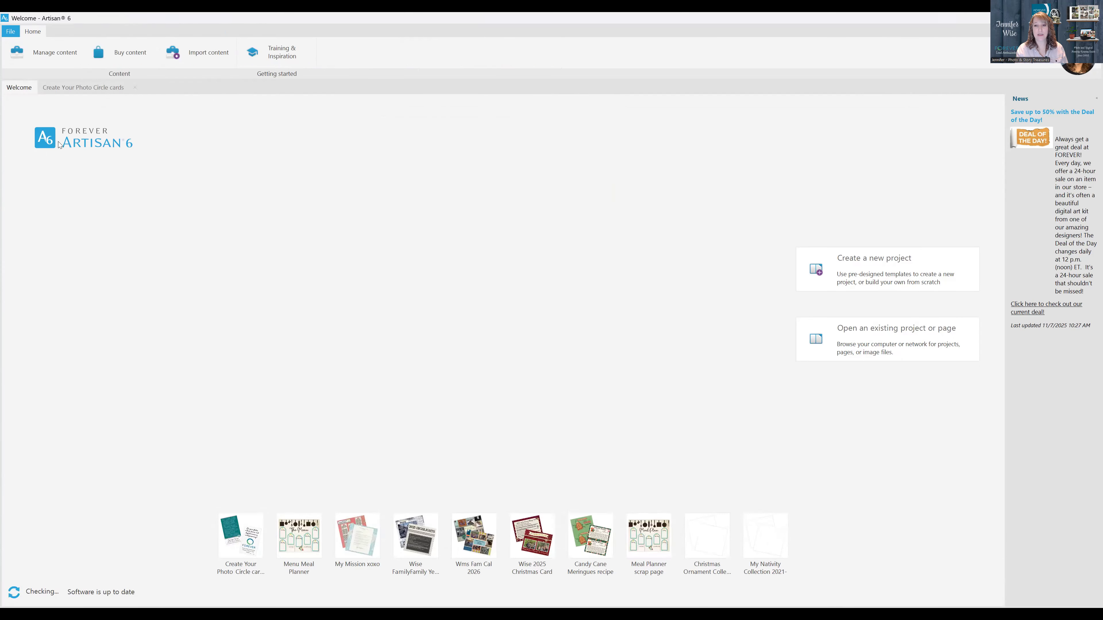
click(881, 262)
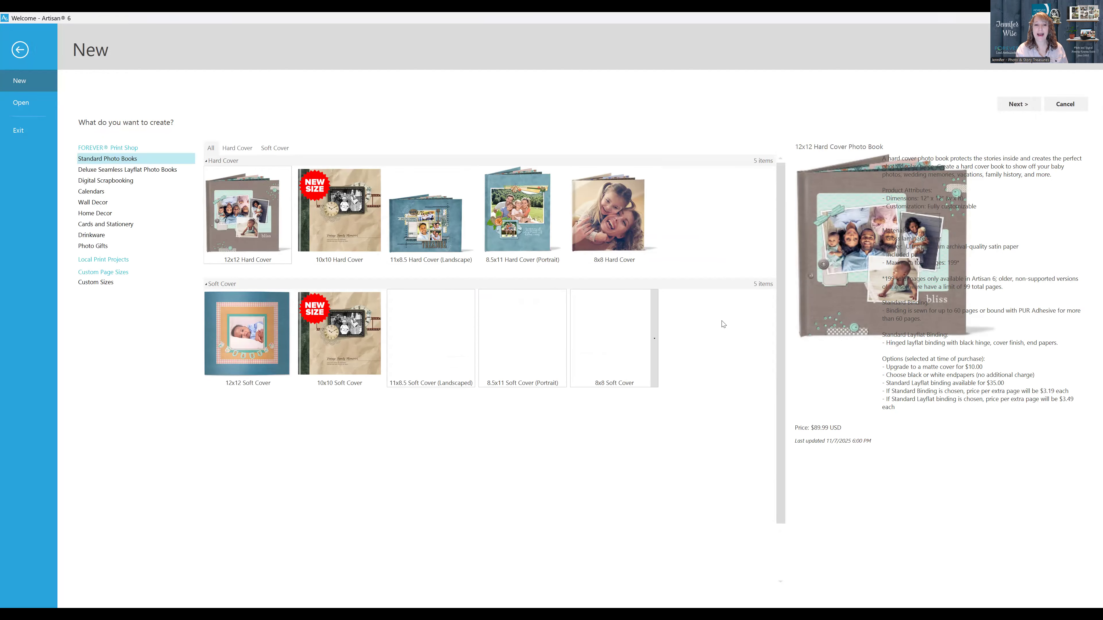
scroll(721, 323, down, 1)
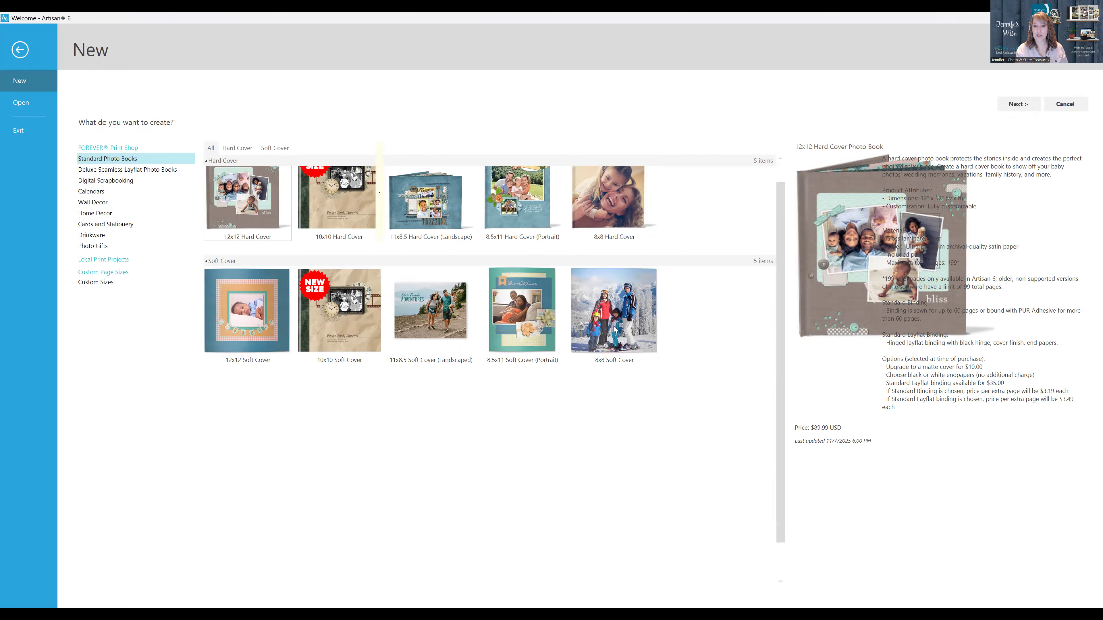
scroll(629, 313, down, 2)
mouse_move(615, 329)
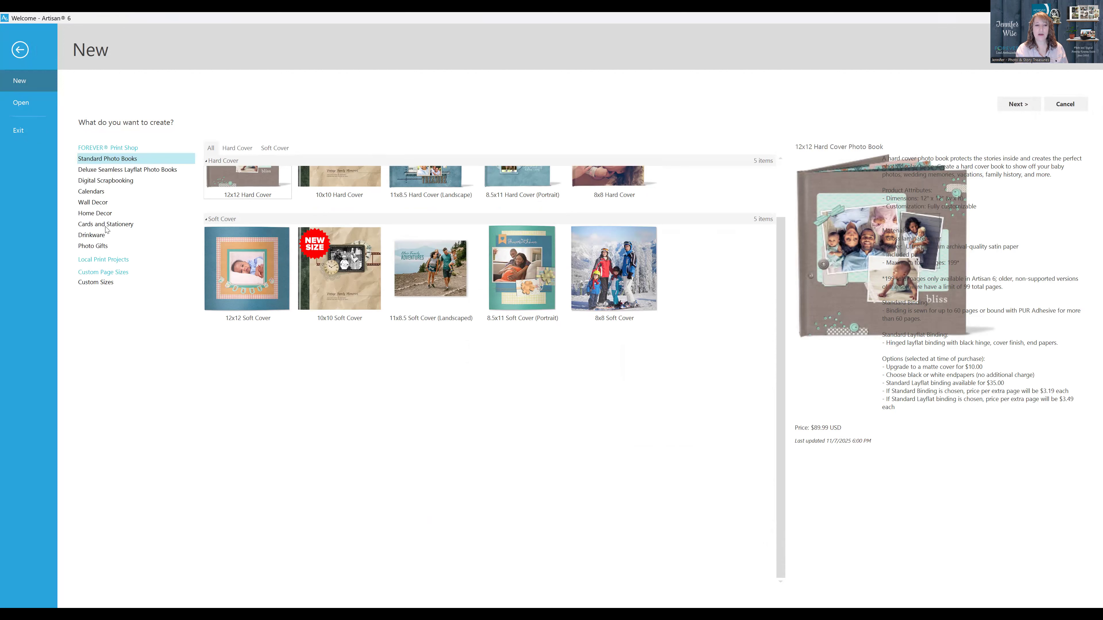
click(119, 224)
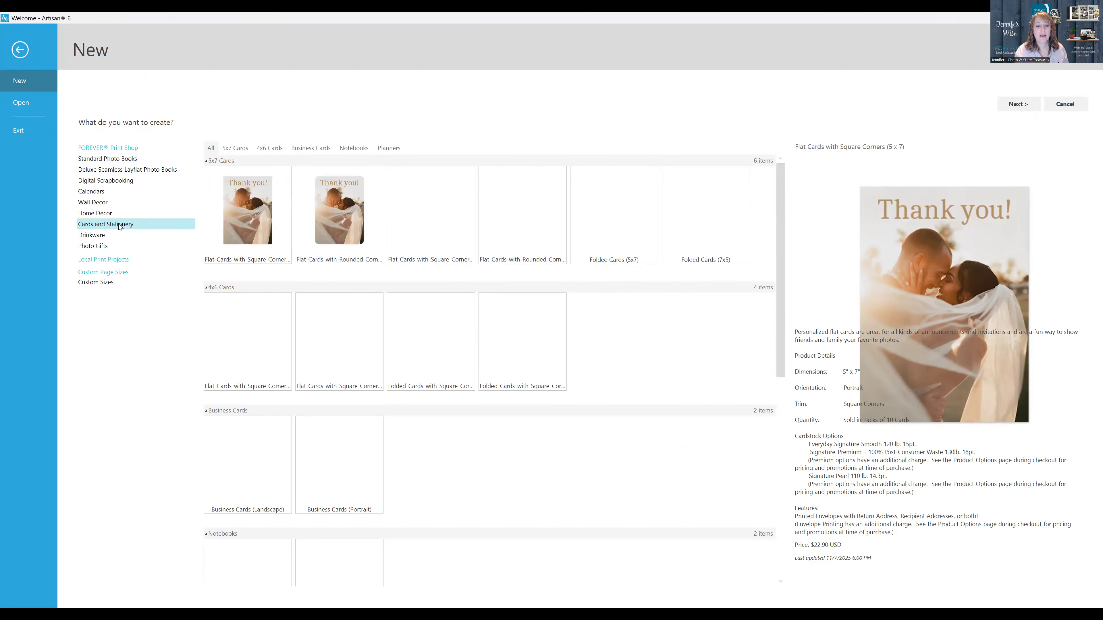
Choose Business Cards (Portrait) as the product for the new project
scroll(587, 381, down, 2)
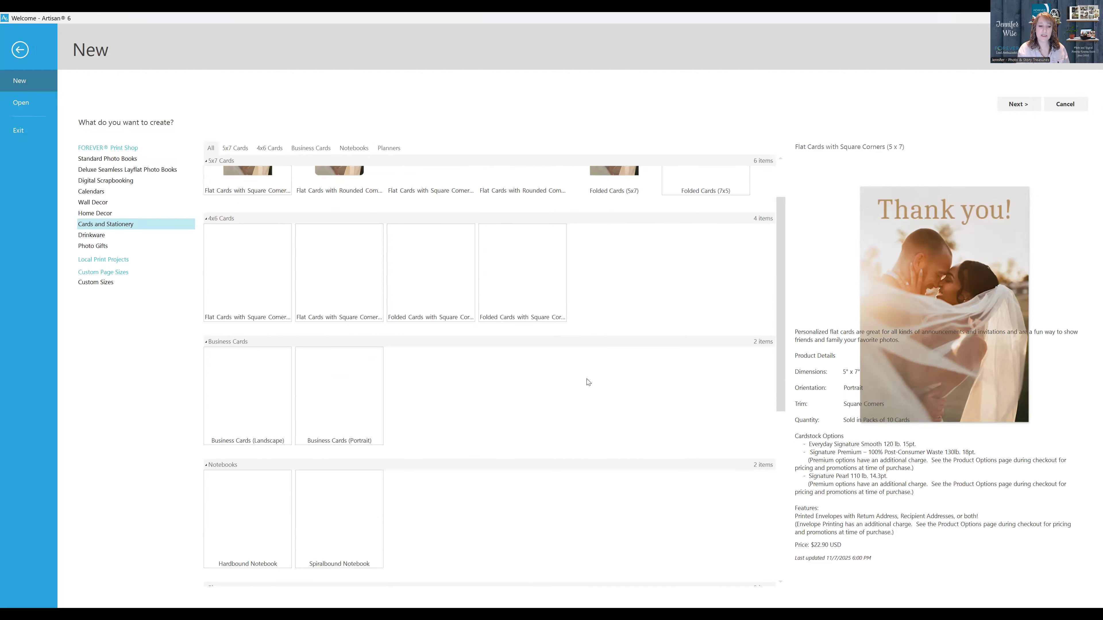
scroll(588, 381, down, 5)
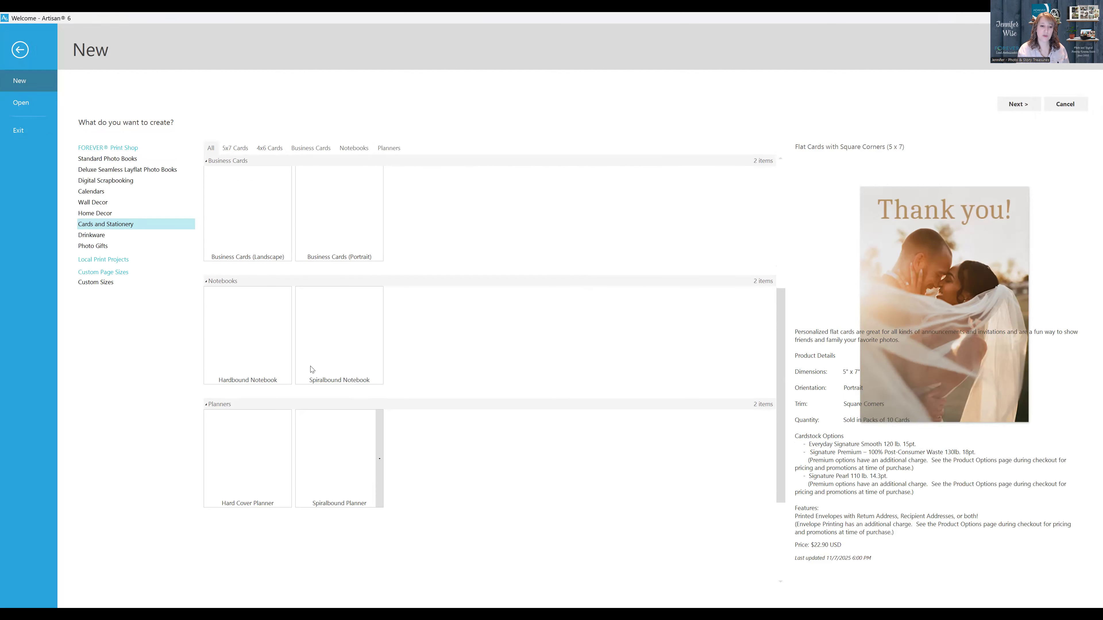
scroll(636, 374, up, 2)
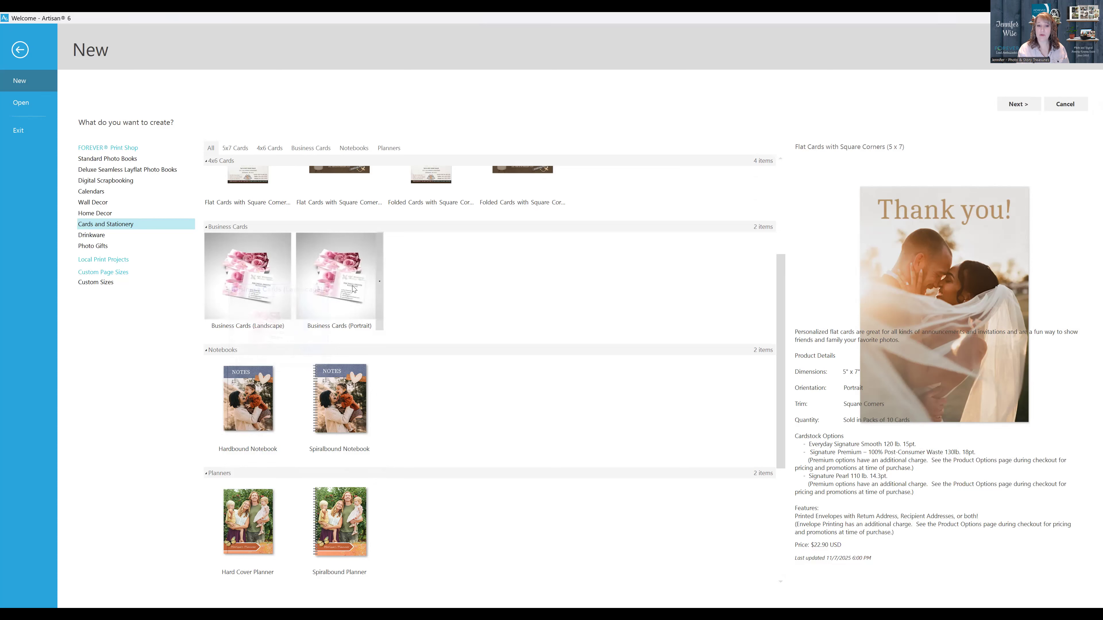
mouse_move(353, 288)
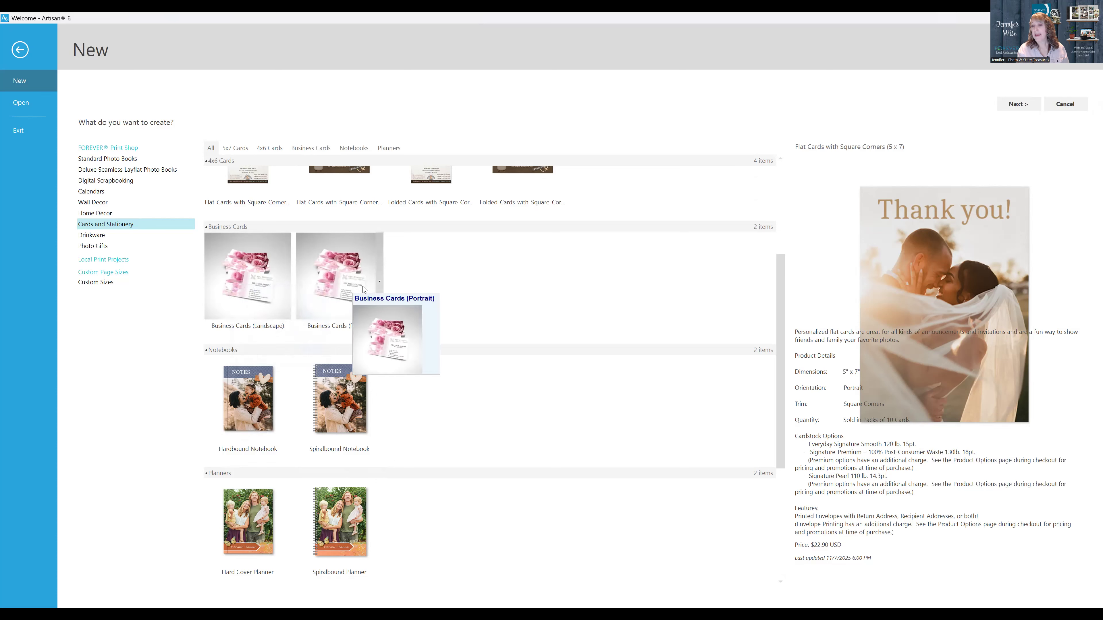
click(329, 273)
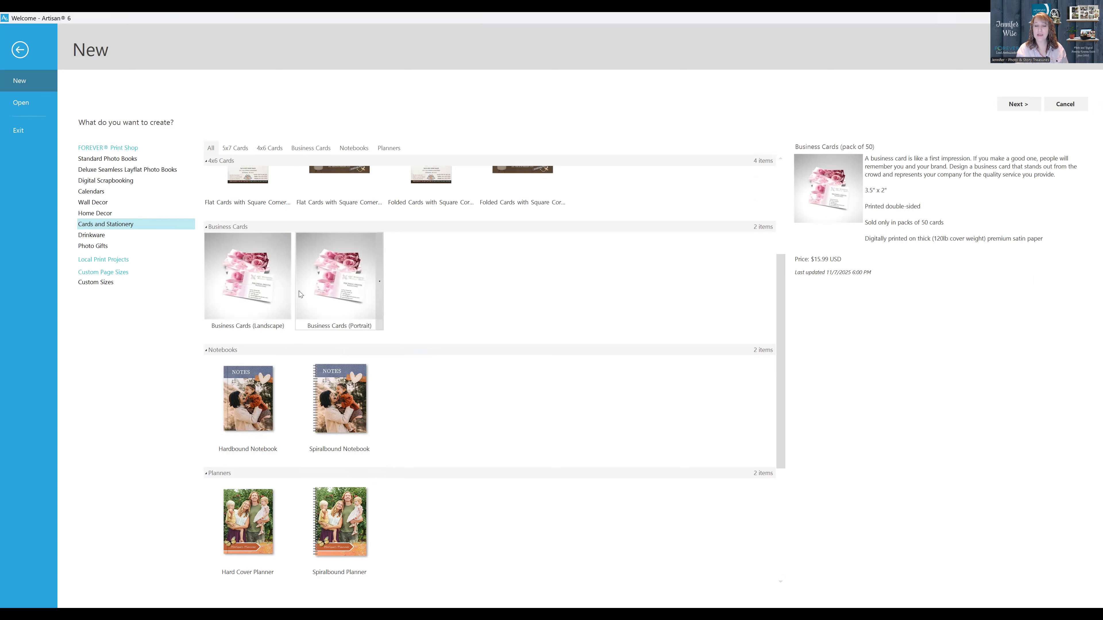
click(247, 284)
click(349, 278)
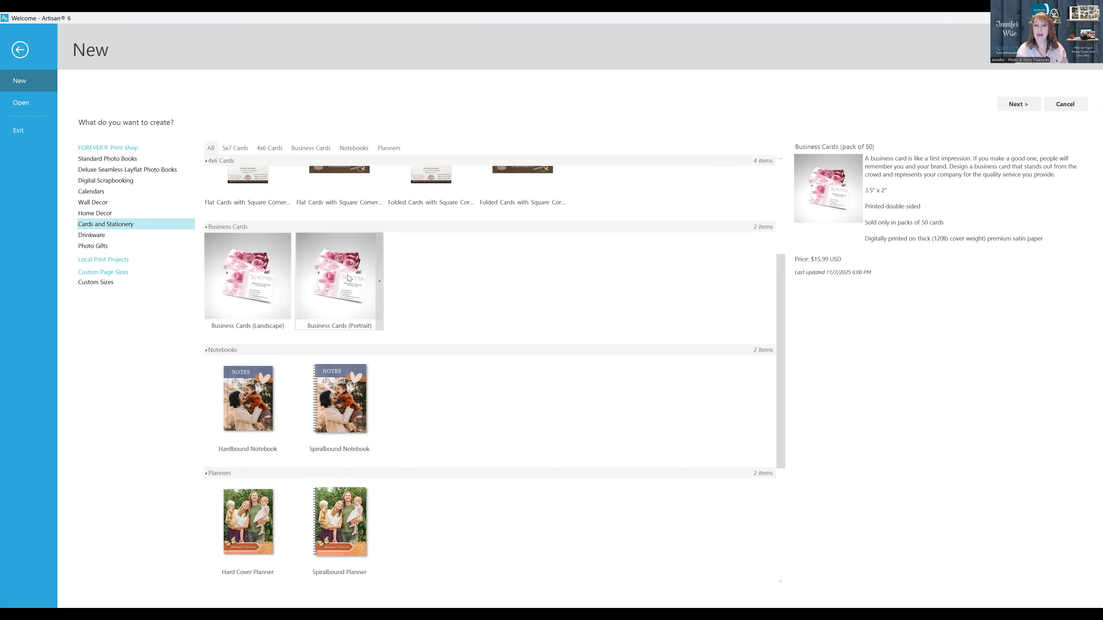
Create the business card project from the Blank template without photos, naming it "practice"
click(1026, 106)
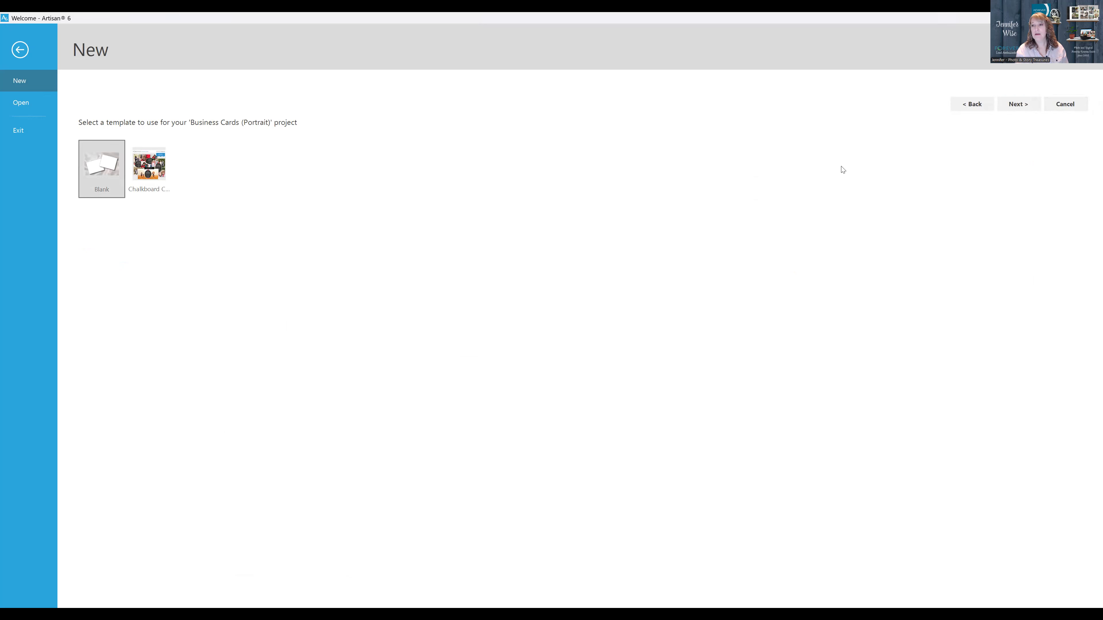
click(1019, 104)
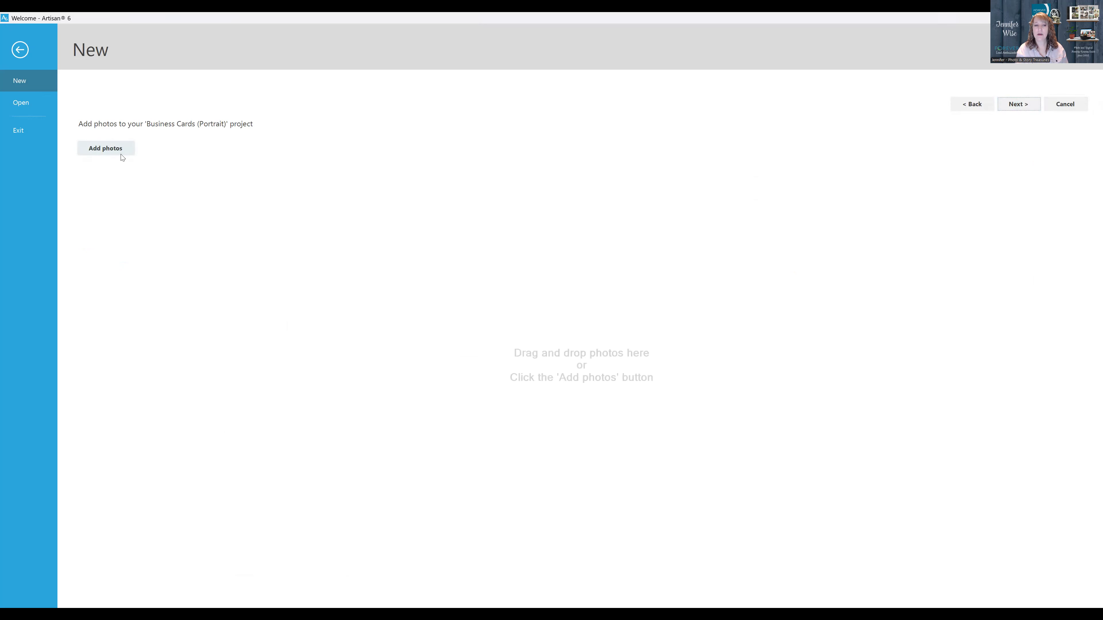
click(1020, 105)
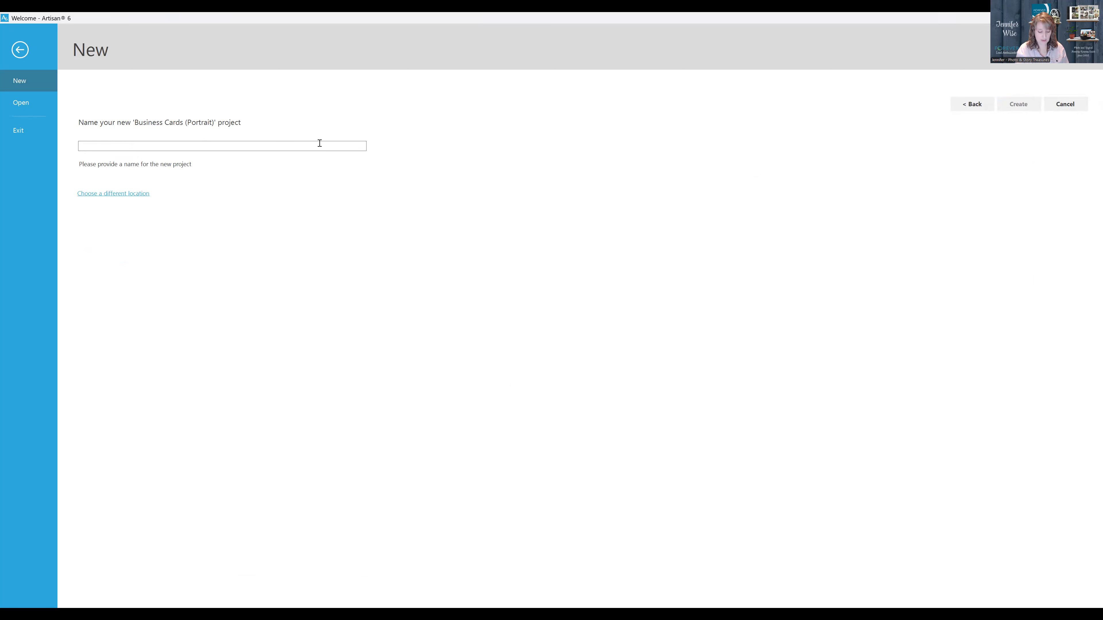
text(practice)
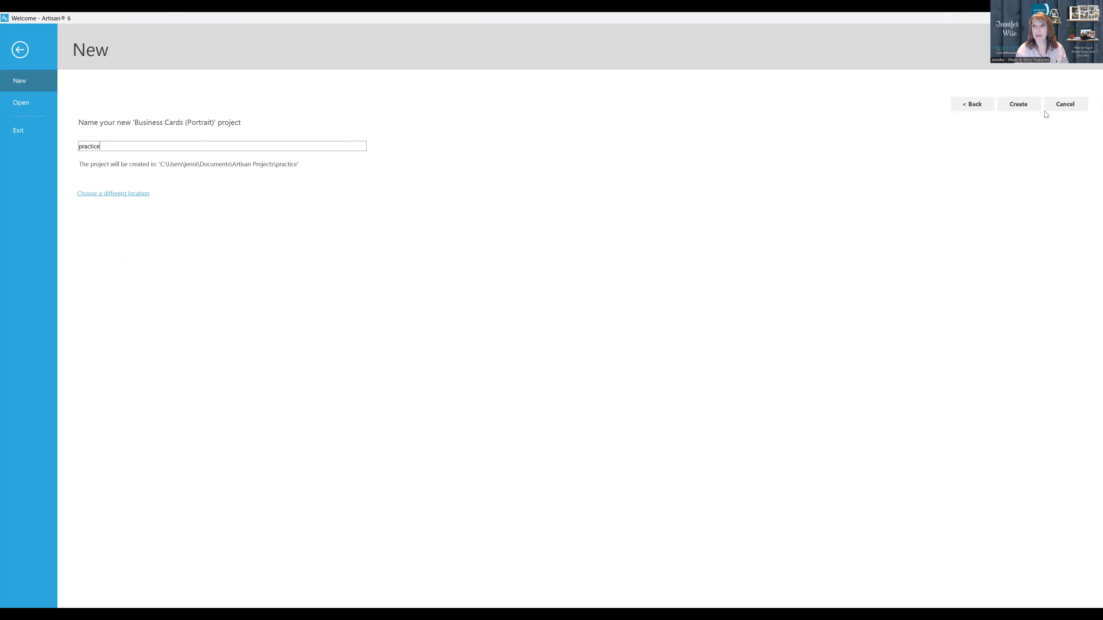
click(1018, 105)
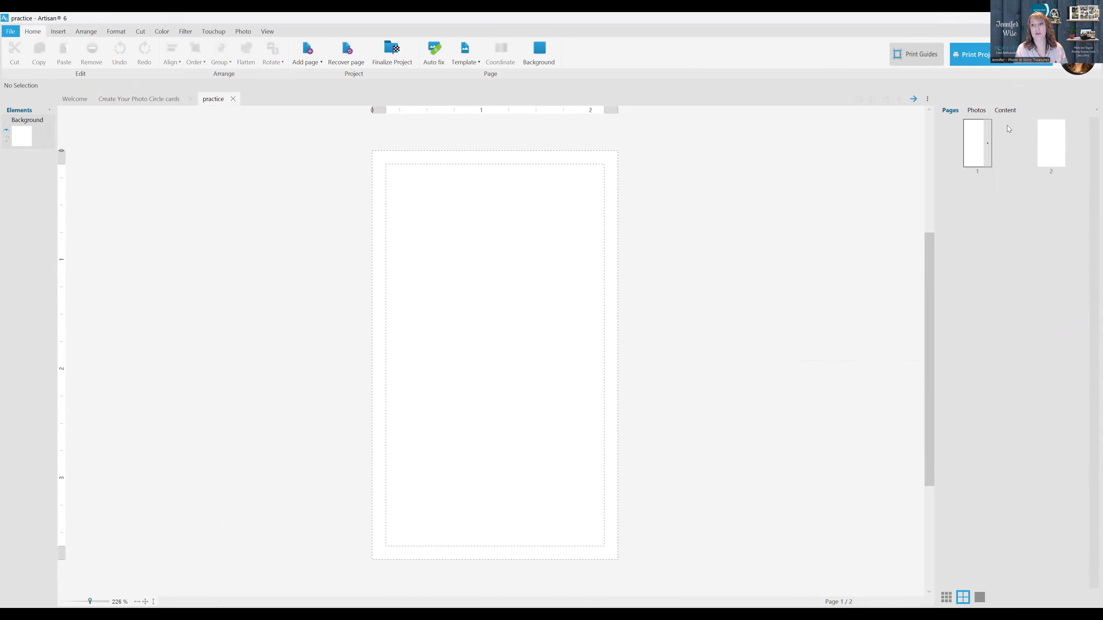
Browse the digital art kits and show the papers of the Today's Your Birthday kit
click(1006, 110)
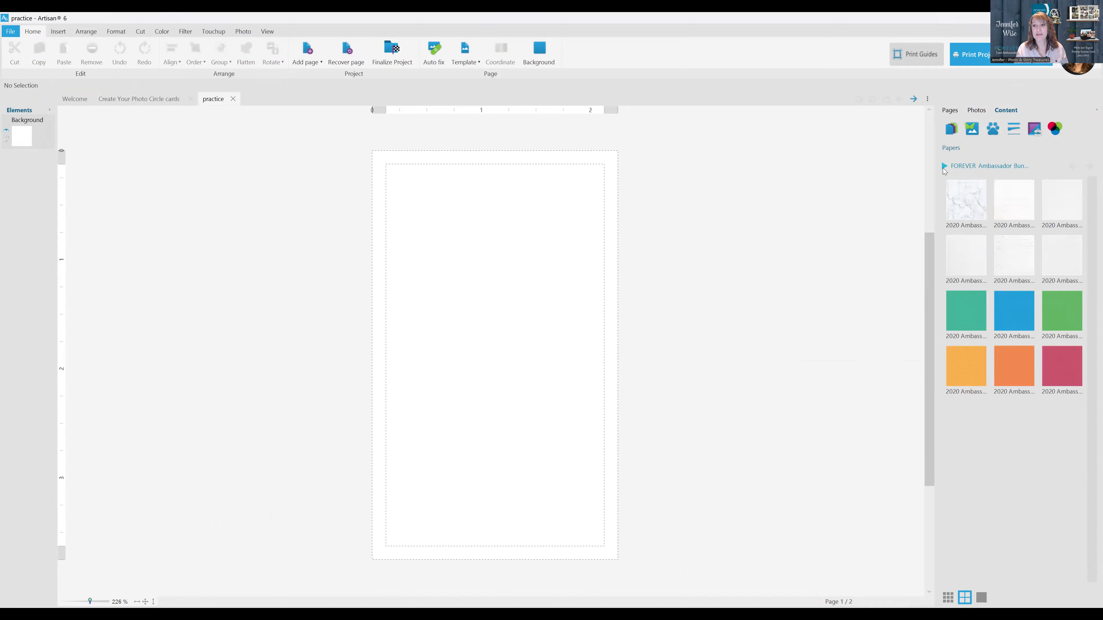
click(944, 166)
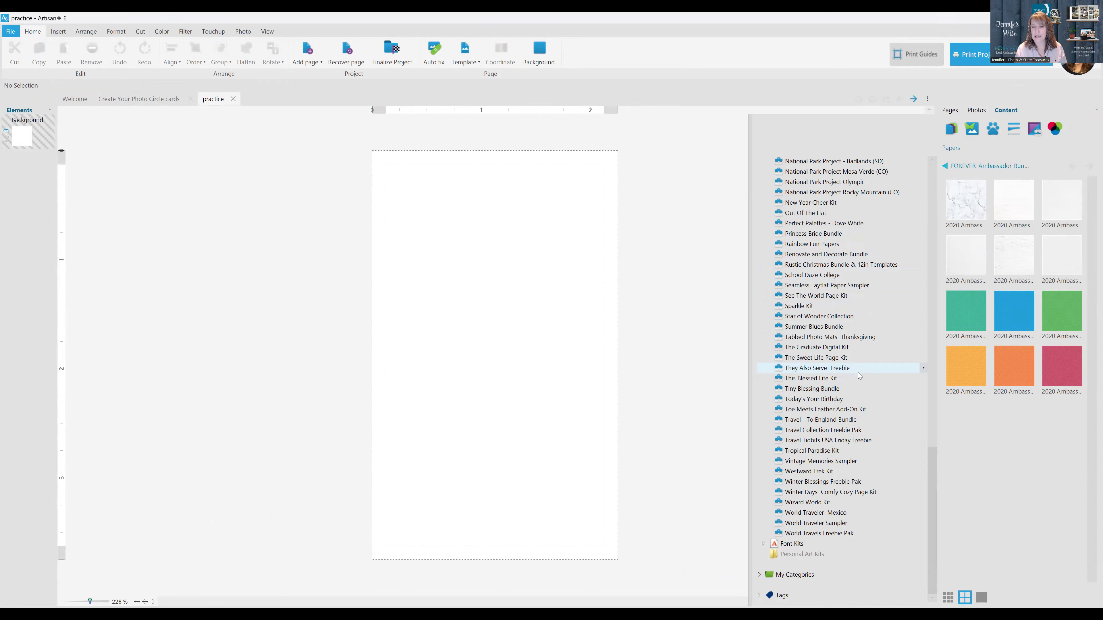
click(858, 357)
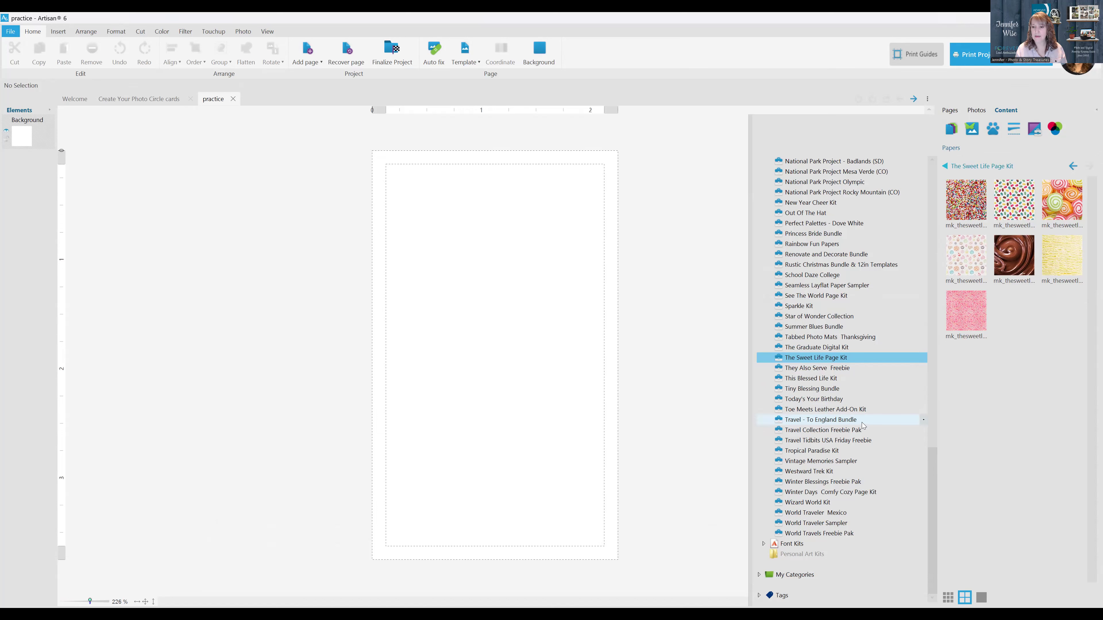
click(829, 399)
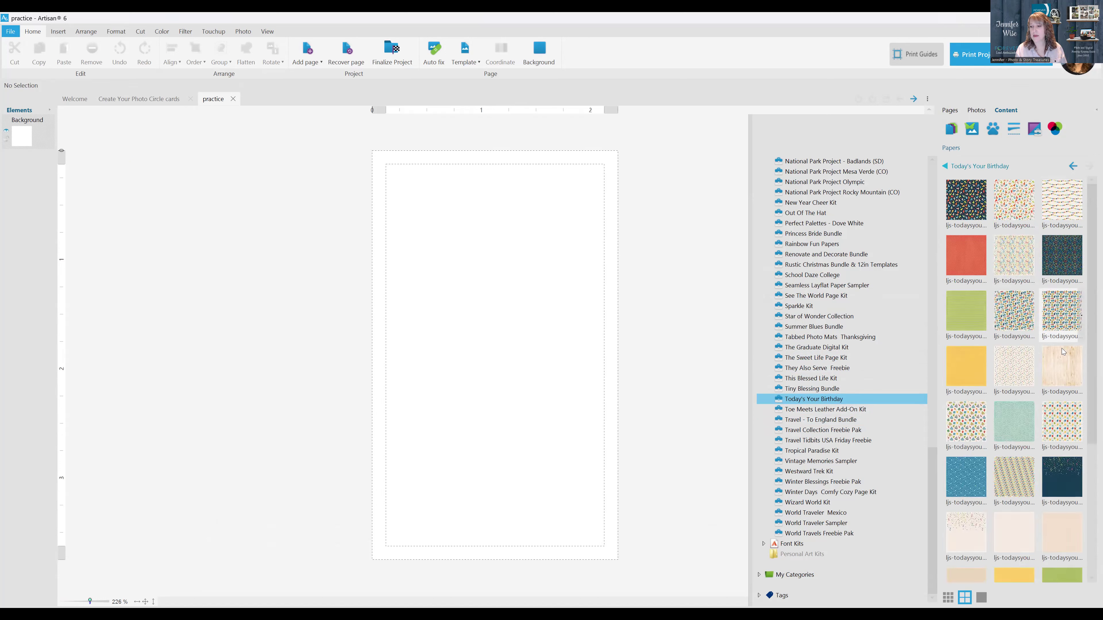
Place the Happy Birthday paper ljs-todaysyourbday-pp14 on page 1, aligned with its top edge, and enlarge it to 3.75 by 3.75 in to cover the page
mouse_move(1012, 470)
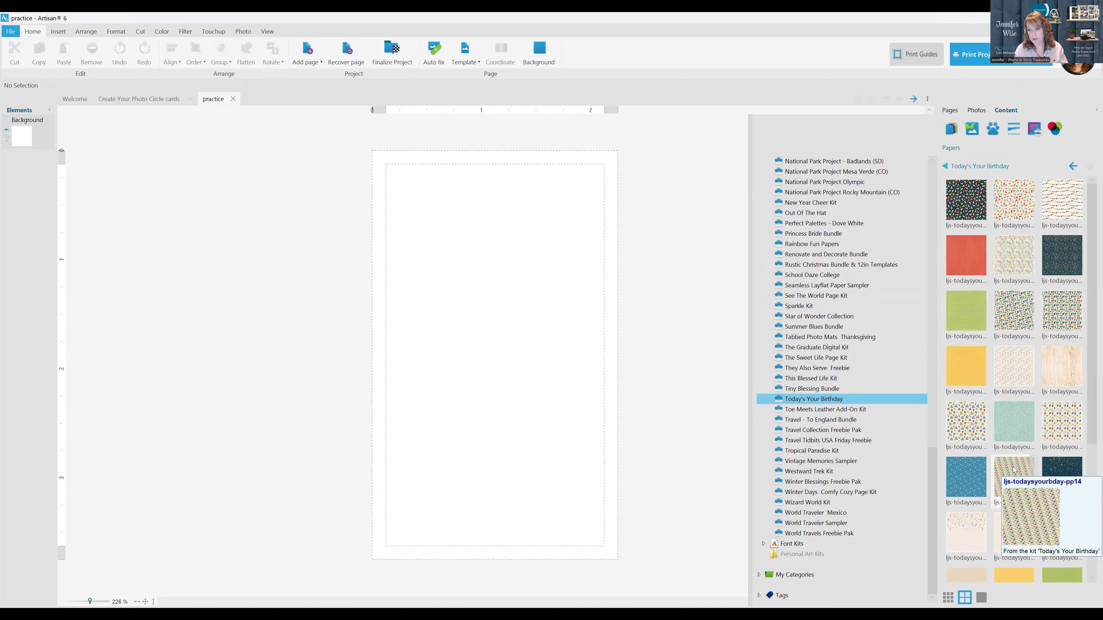
drag(1013, 469, 452, 316)
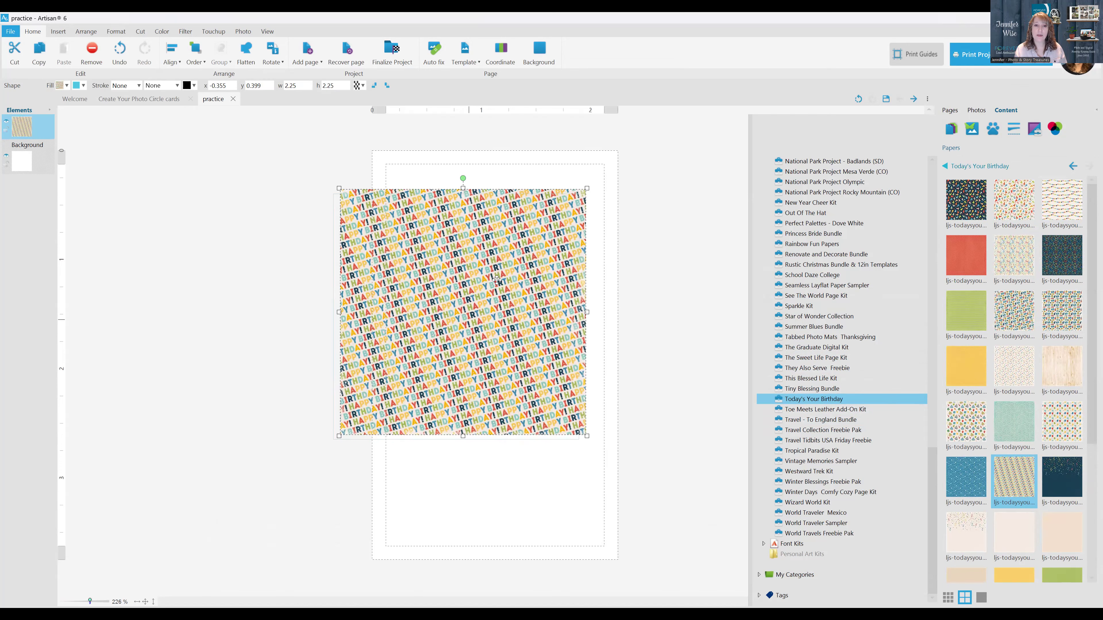
drag(497, 279, 500, 280)
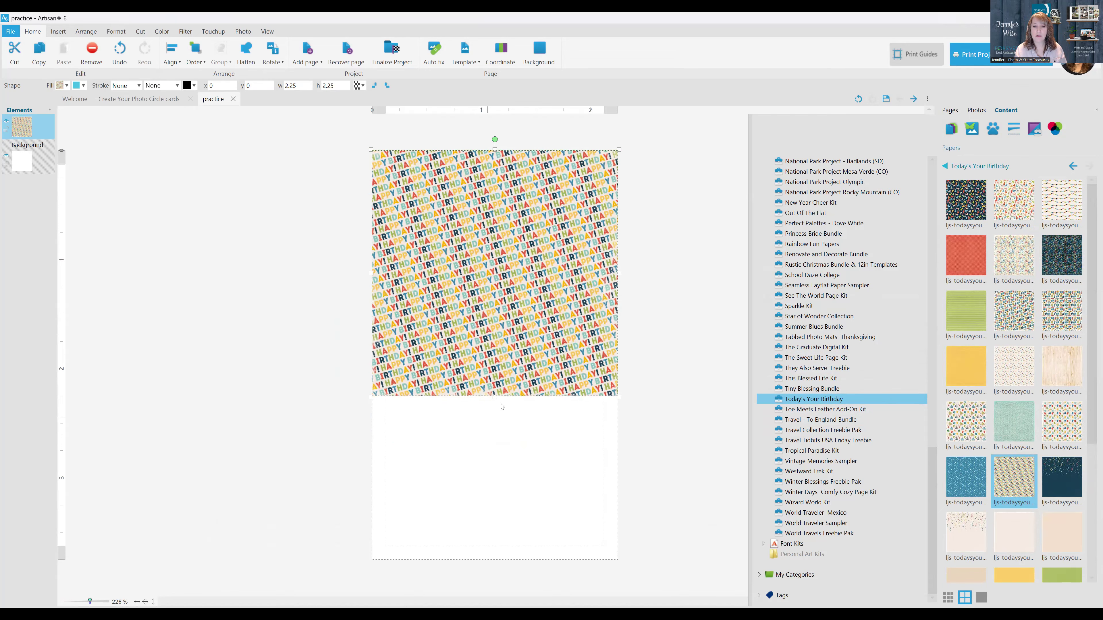
drag(495, 398, 566, 520)
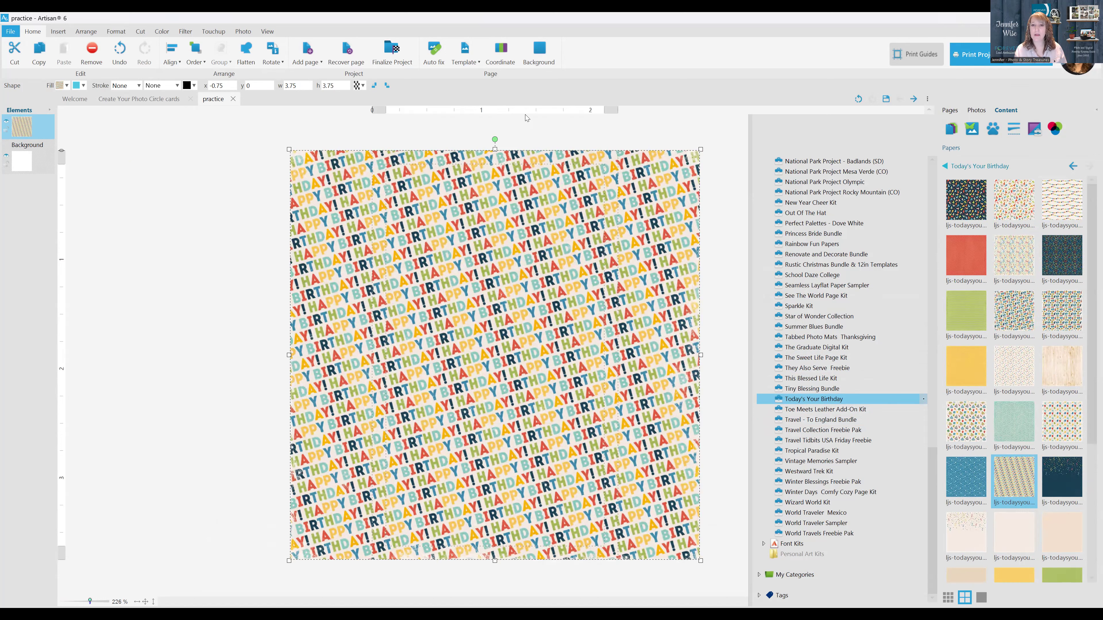
Preview the card's front cropped to the page edges, and switch the preview to the trim line
click(503, 269)
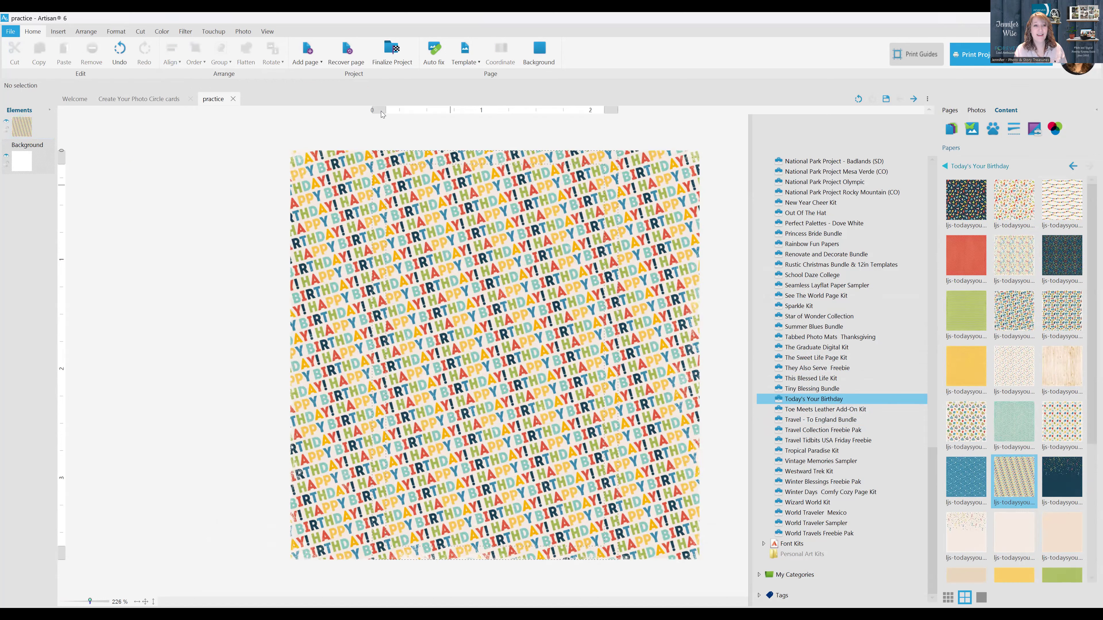
click(268, 31)
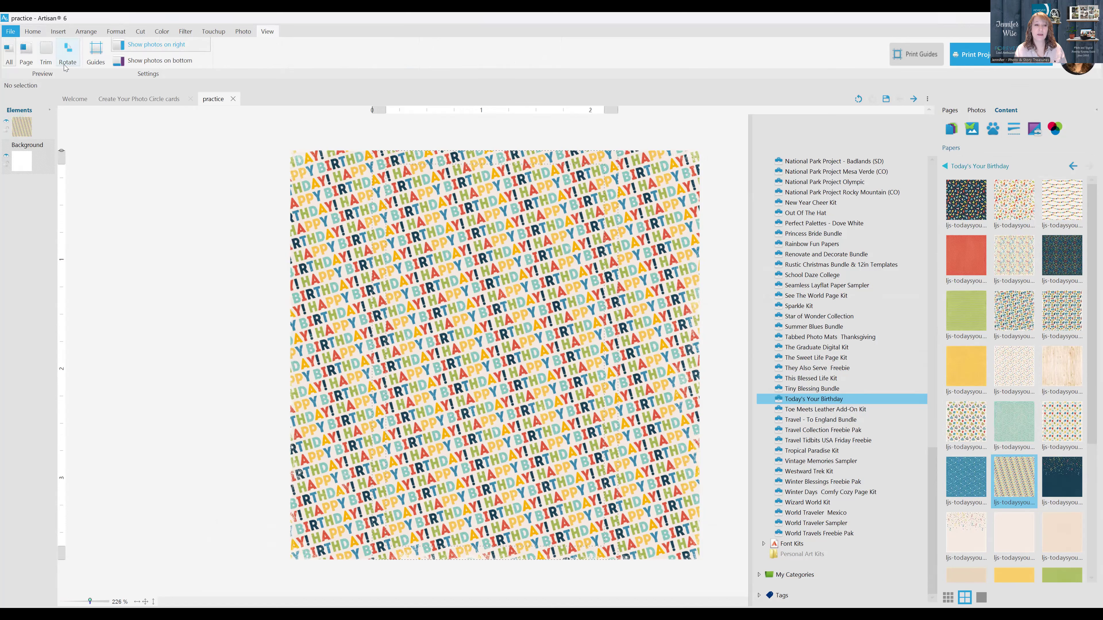
click(26, 55)
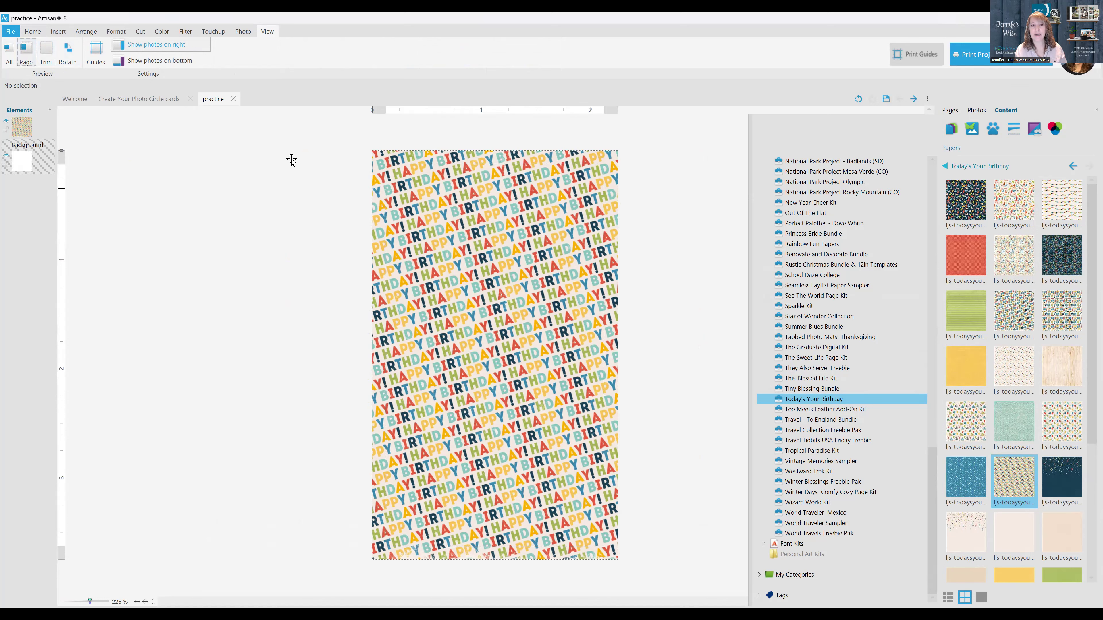
click(47, 54)
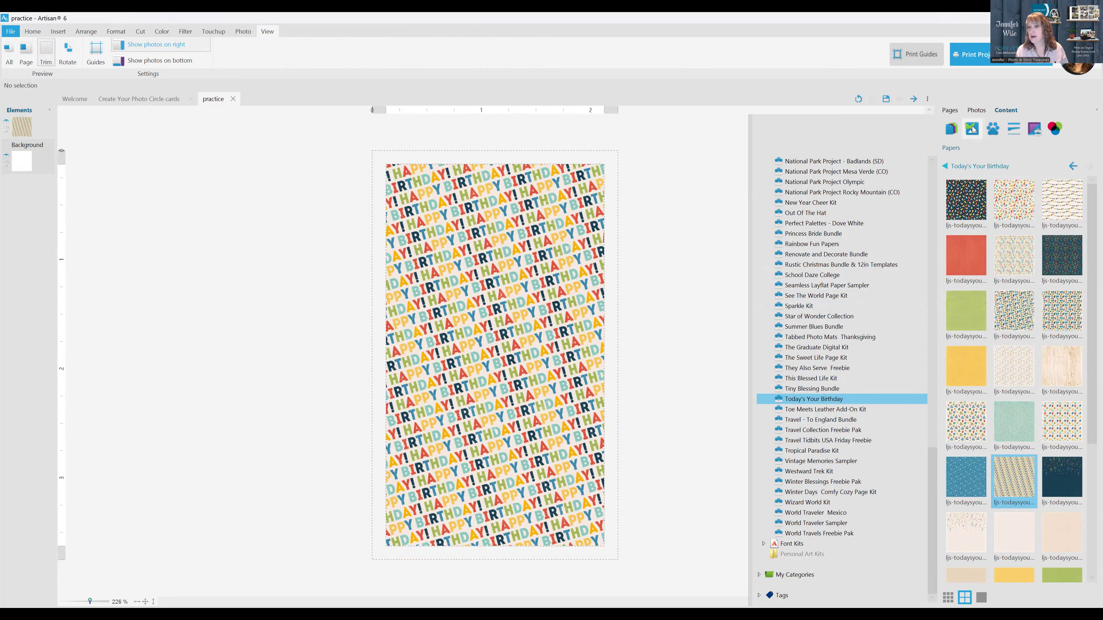
Place the birthday bear embellishment from the Today's Your Birthday kit on the card and reduce it to about 1.24 by 1.78 in
click(993, 129)
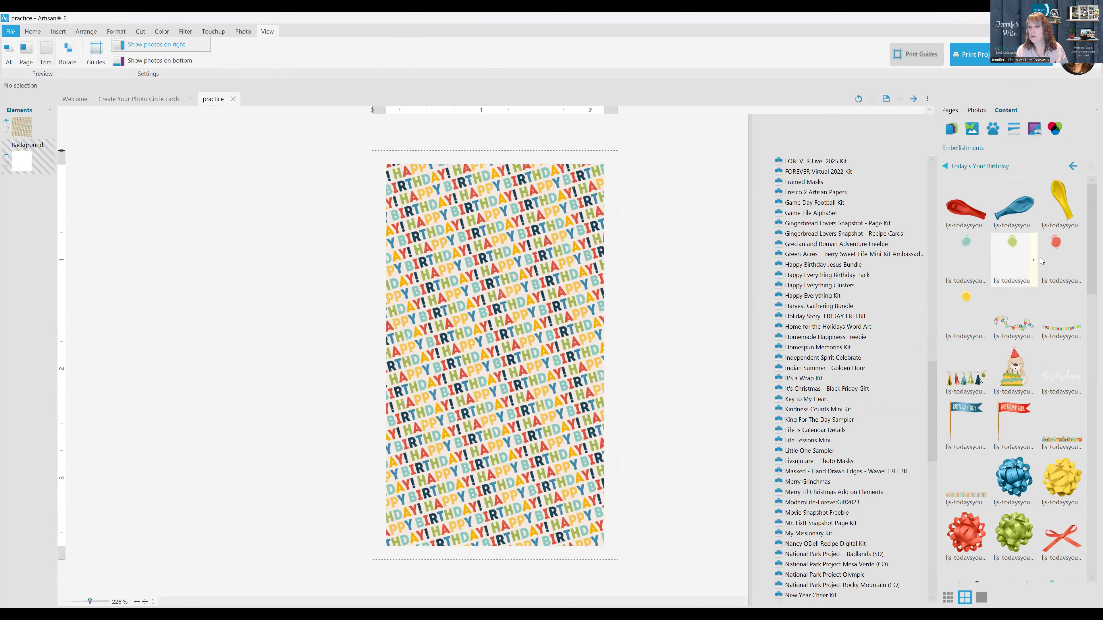
drag(1018, 375, 484, 321)
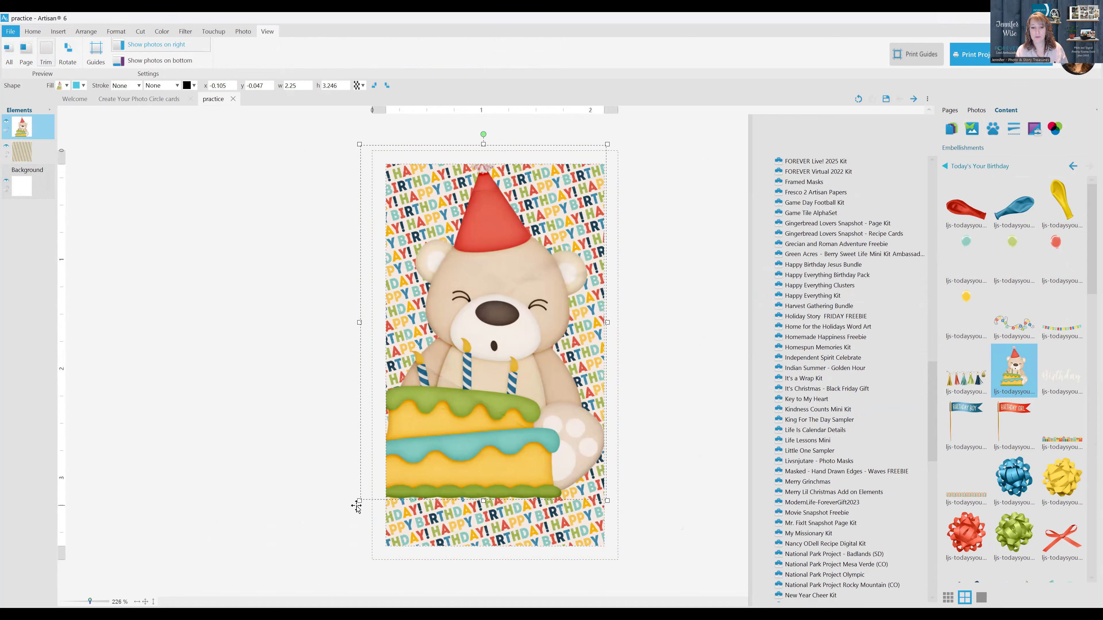
drag(360, 501, 512, 406)
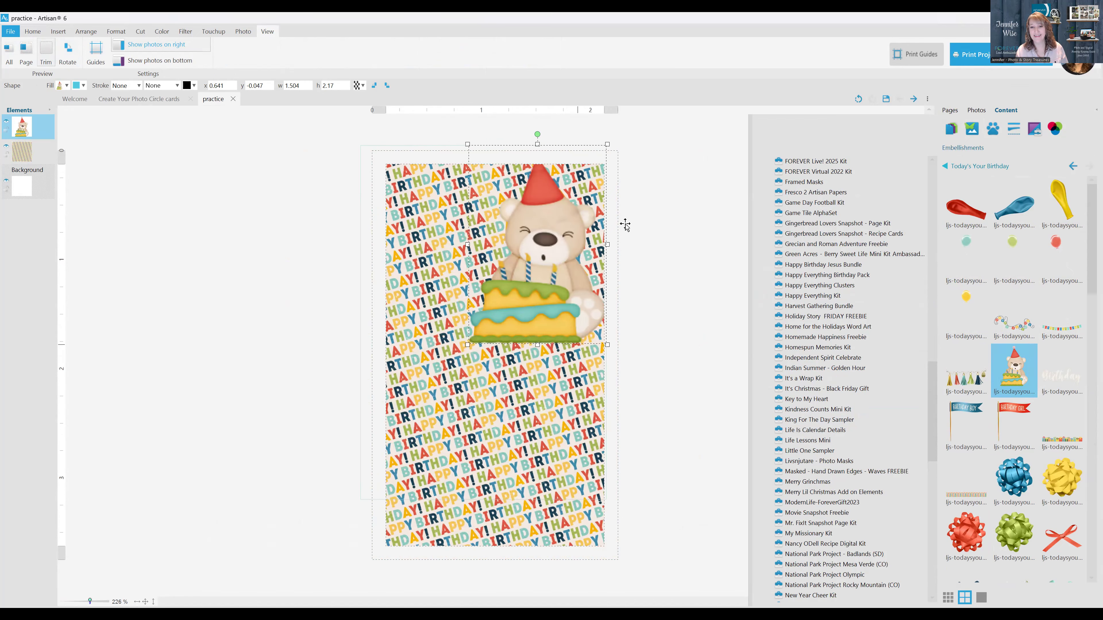
drag(552, 229, 513, 261)
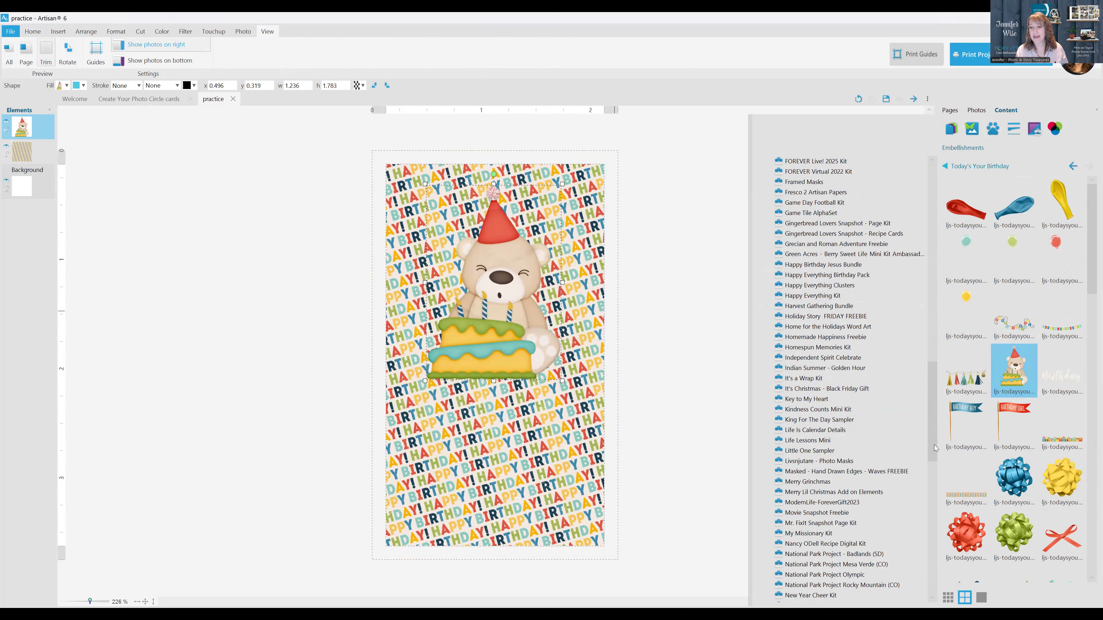
Add the kit's lined "Today: It's Your Day" tag to the card and delete the birthday bear
drag(1091, 265, 1091, 461)
drag(1014, 354, 656, 416)
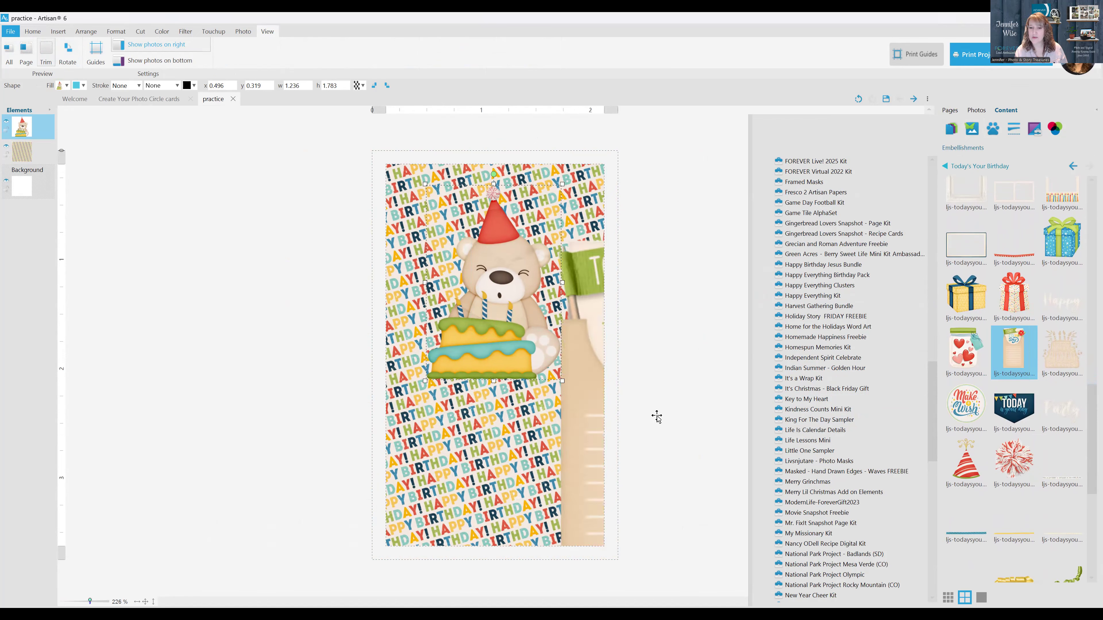
click(495, 299)
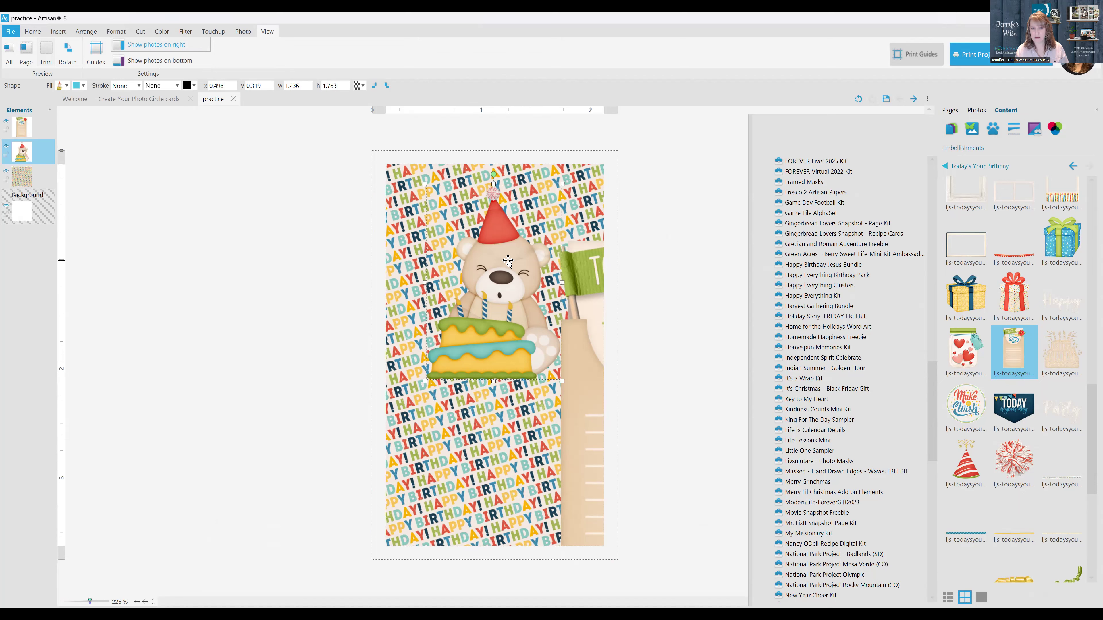
key(Delete)
Reduce the "Today: It's Your Day" tag to about 1.56 by 2.73 in and center it on the card
drag(574, 294, 408, 231)
drag(639, 192, 560, 278)
drag(505, 374, 501, 307)
click(218, 150)
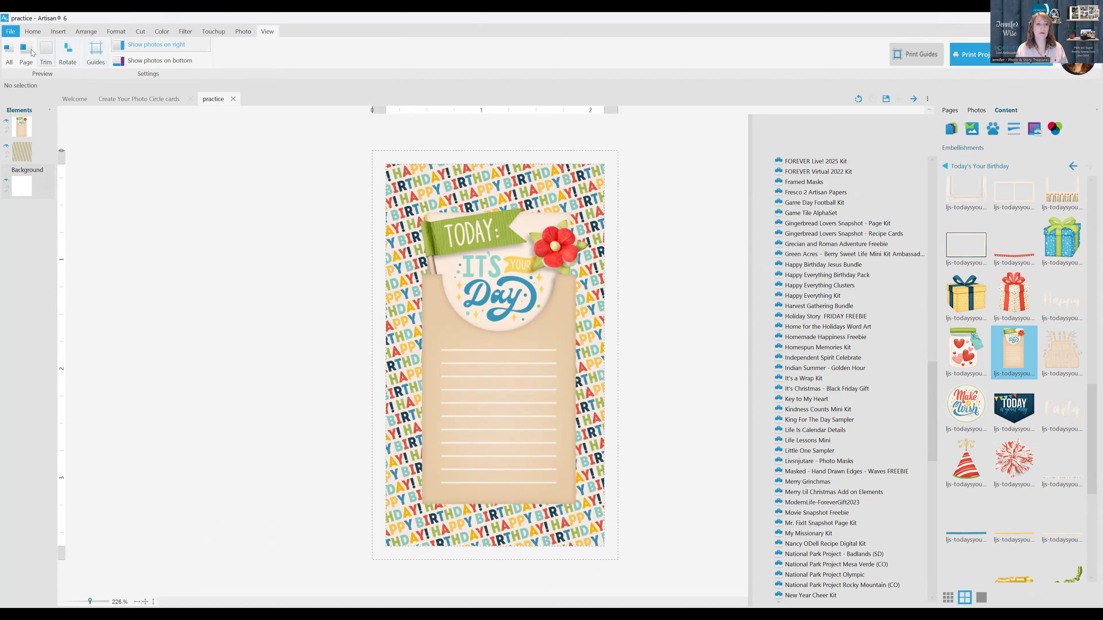
Add a text box reading "Wishing you the best birthday ever!", a blank line, "Your co-worker," and the sender's first name, placed over the tag's lines
click(57, 33)
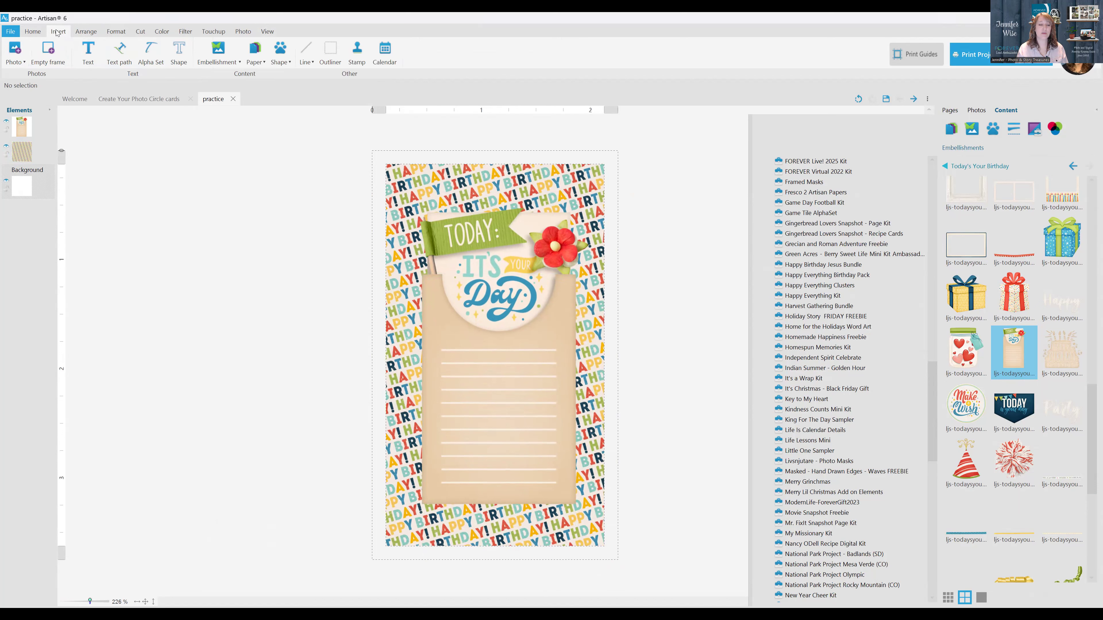
click(89, 56)
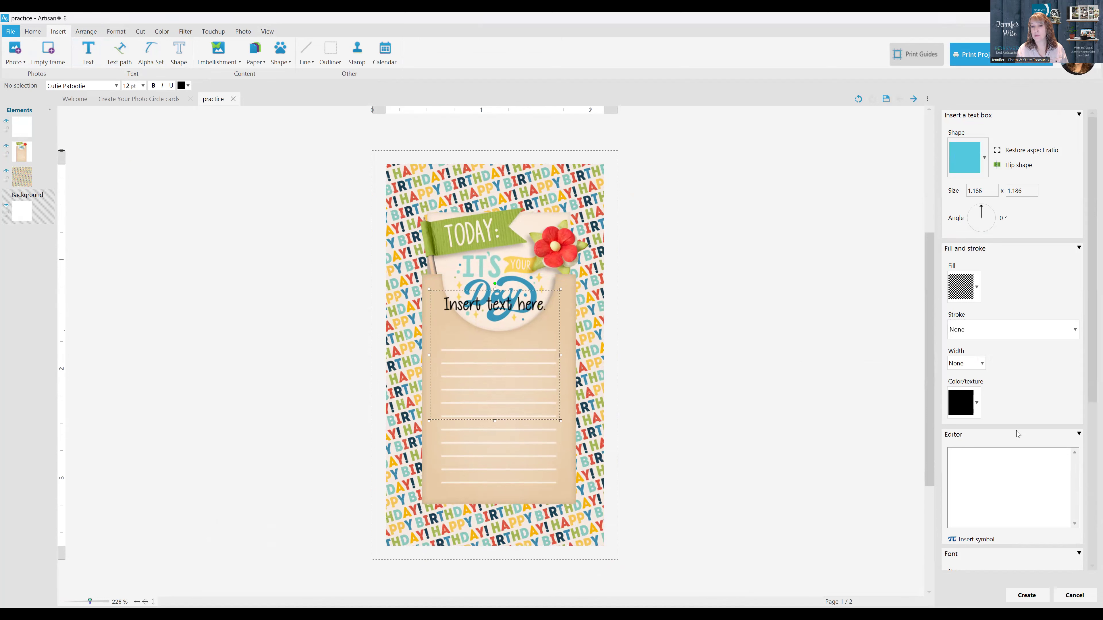
click(997, 462)
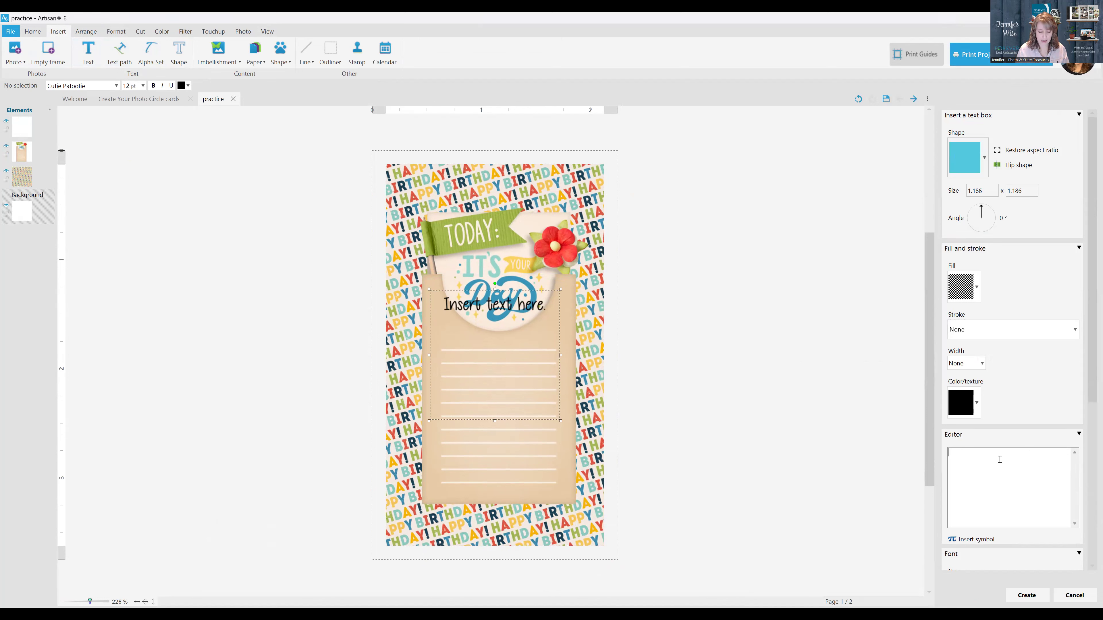
text(Wishing you th eb)
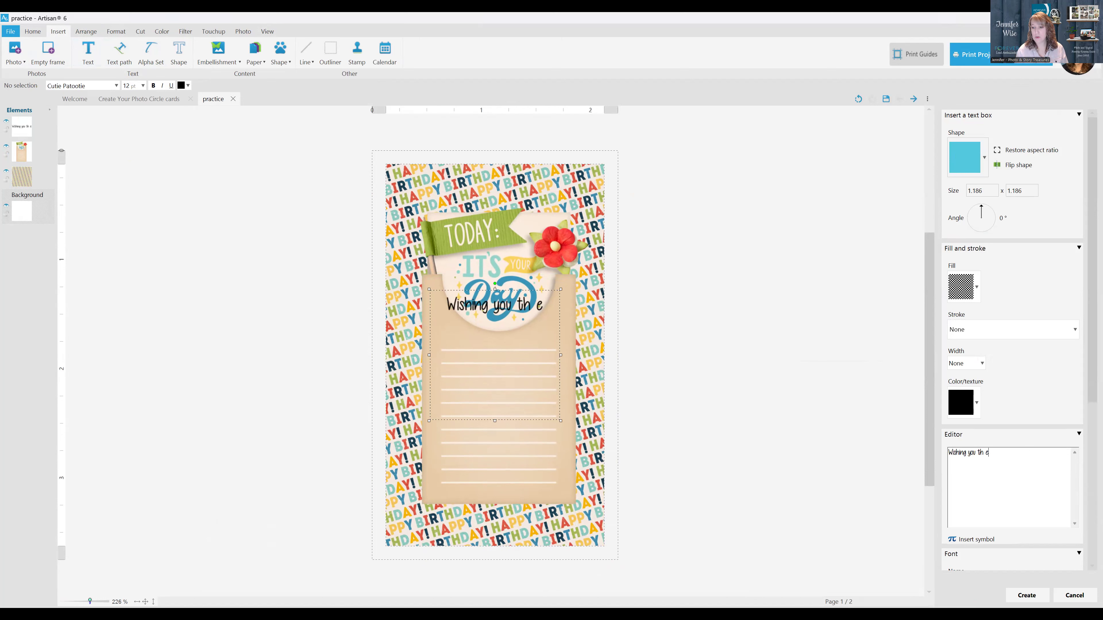
key(BackSpace)
key(BackSpace)
key(BackSpace)
text(e best )
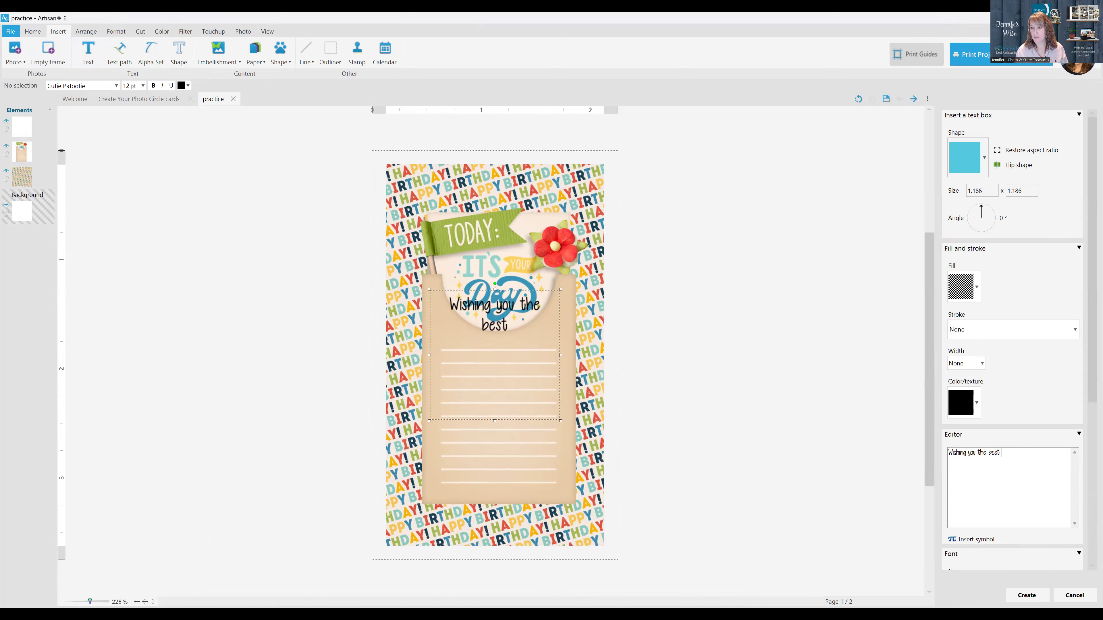
text(birthday ever!  You)
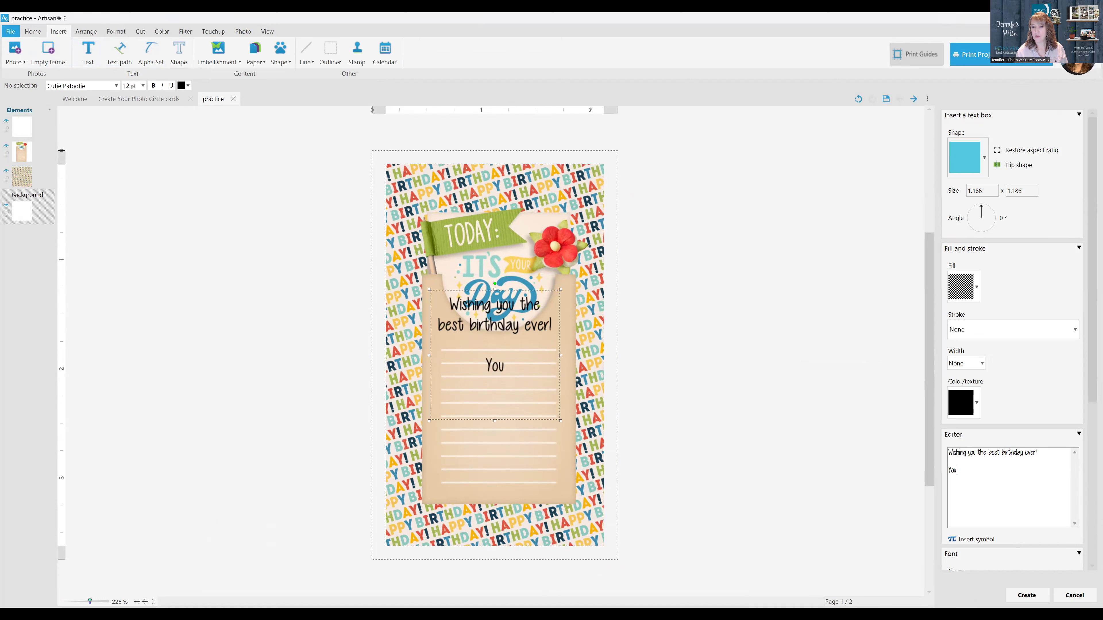
text(r co-worker)
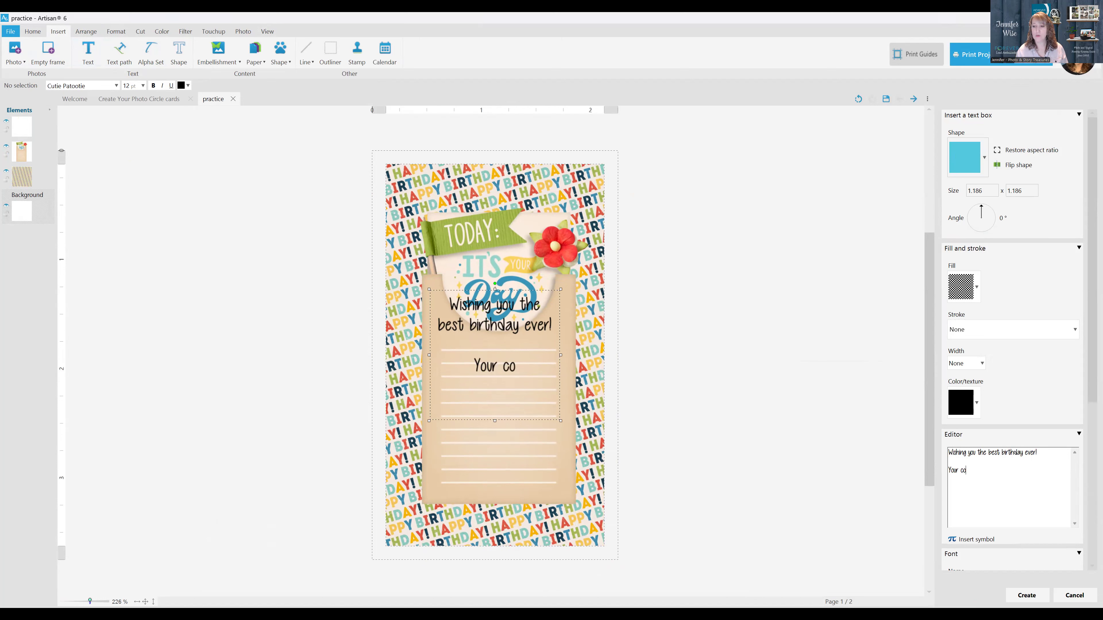
text(ennifer)
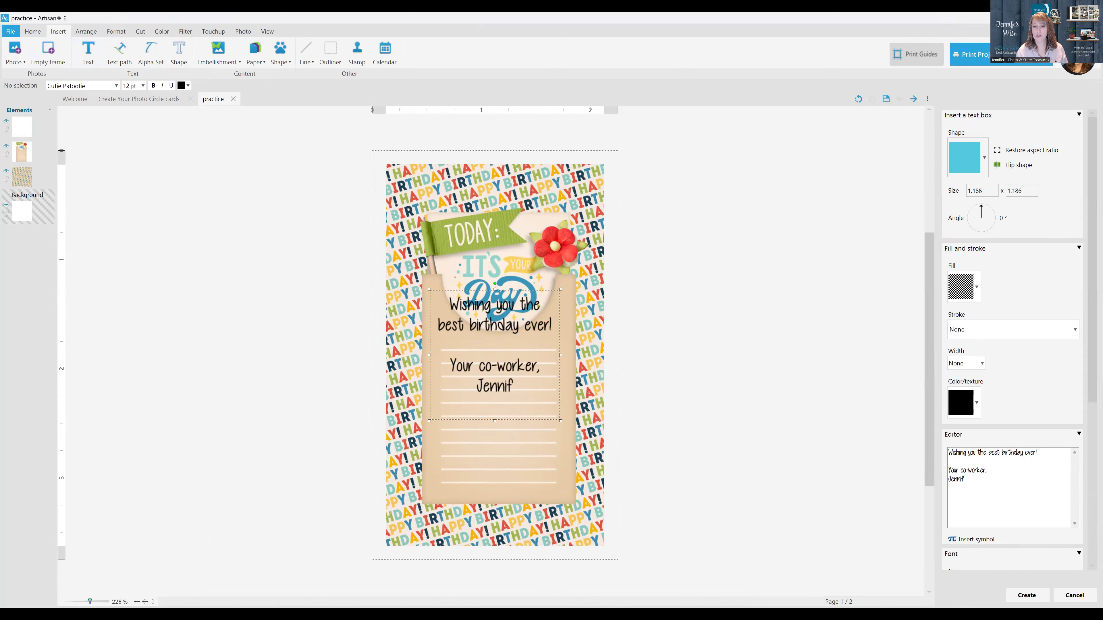
click(1027, 596)
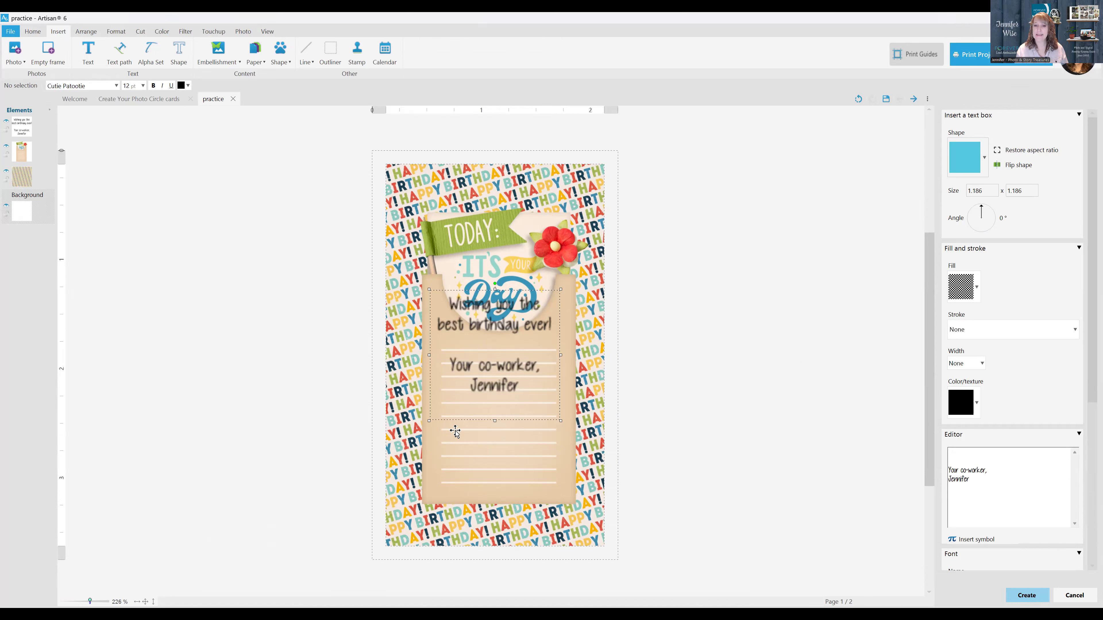
drag(497, 309, 503, 362)
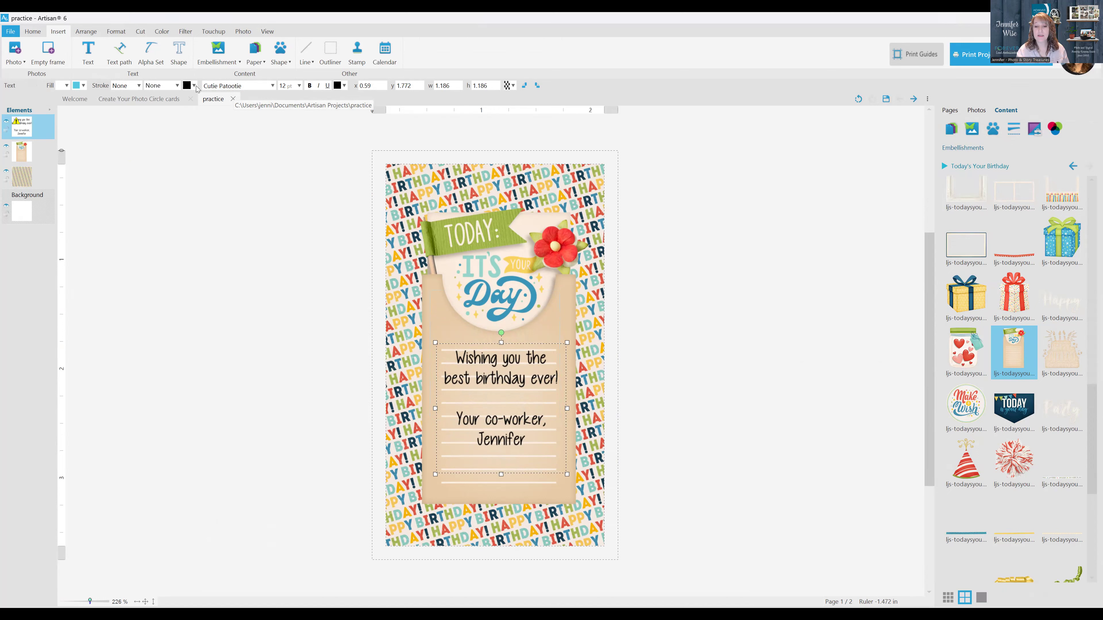
click(274, 195)
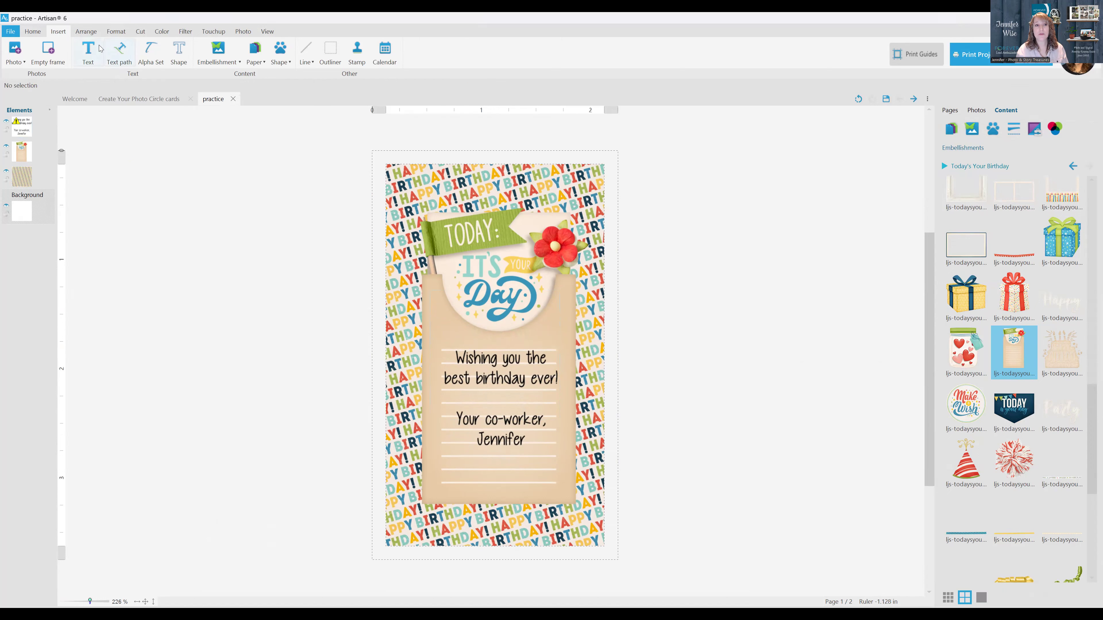
Set the birthday message's font to Alifia Signature and enlarge its text box to about 1.39 by 1.39 in
click(496, 362)
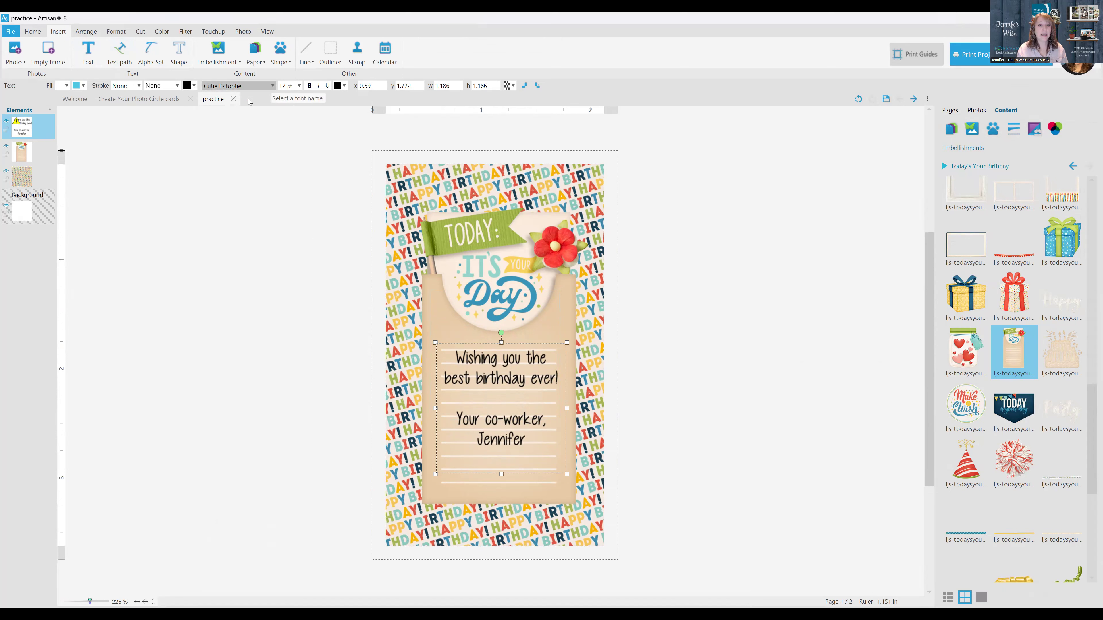
click(273, 86)
scroll(349, 259, down, 3)
click(349, 260)
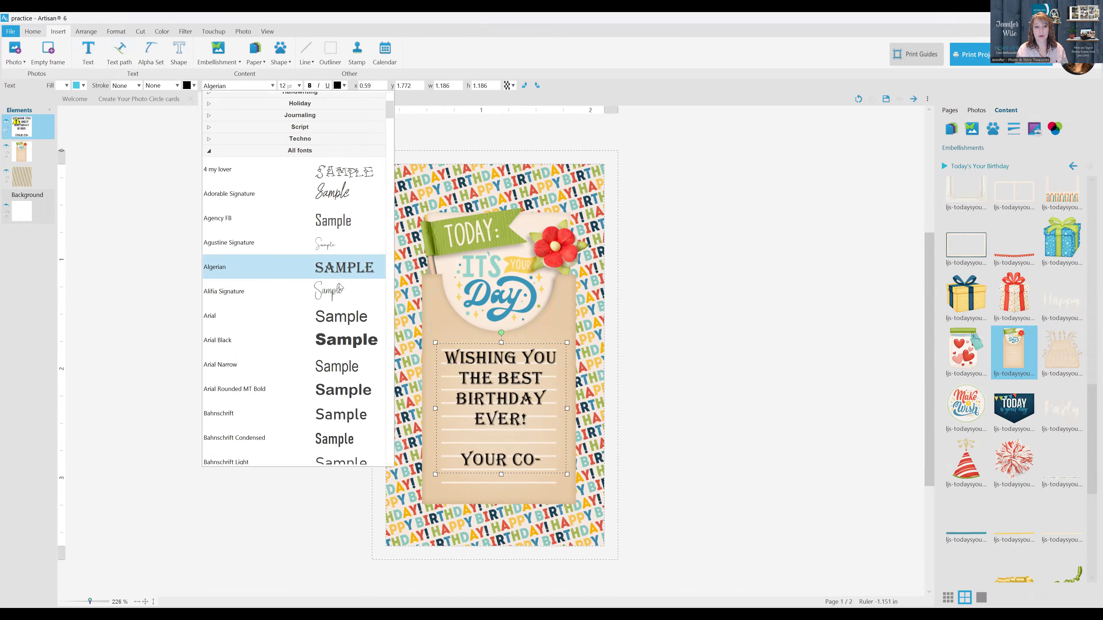
click(340, 293)
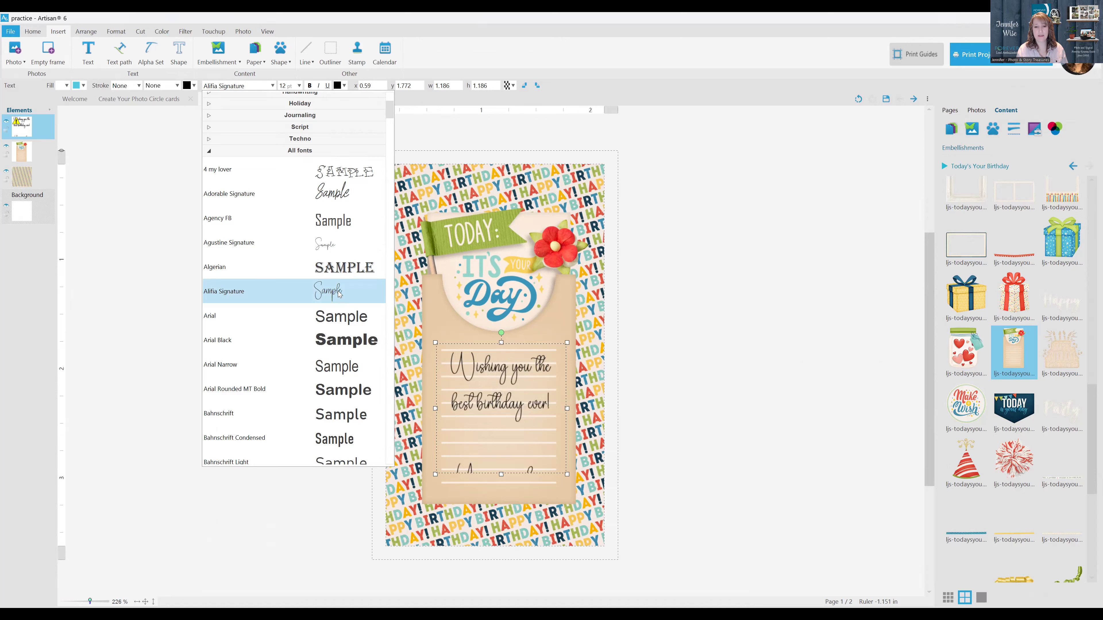
click(501, 474)
mouse_move(503, 476)
mouse_down()
mouse_move(504, 535)
mouse_move(501, 496)
mouse_up()
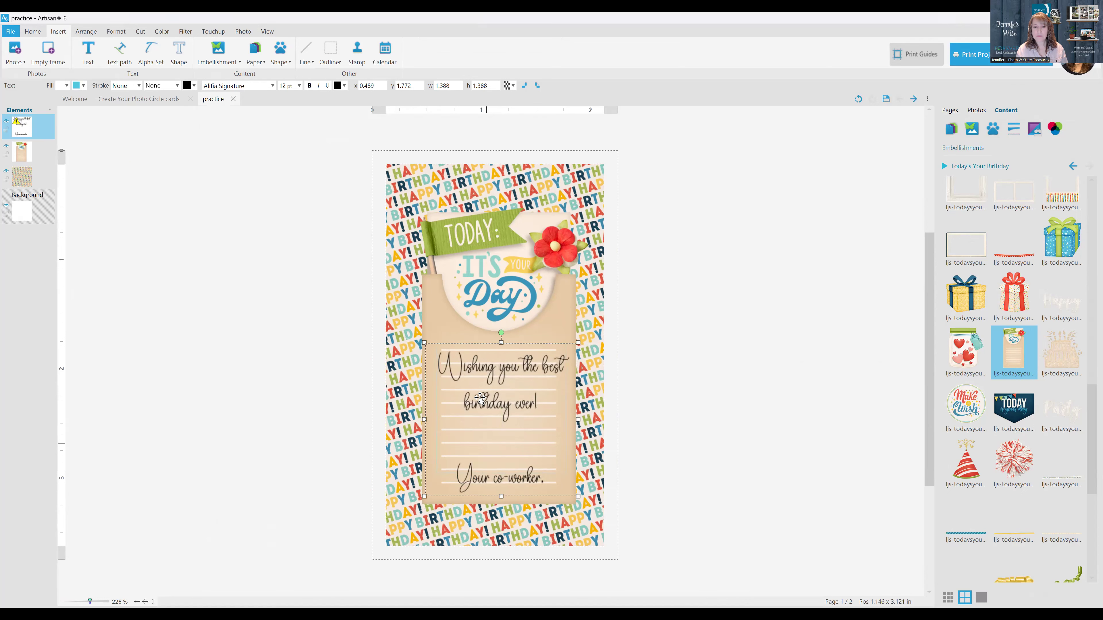
Unlock the message box's aspect ratio, narrow it to about 1.2 in wide, and shift it slightly up within the tag
right_click(491, 370)
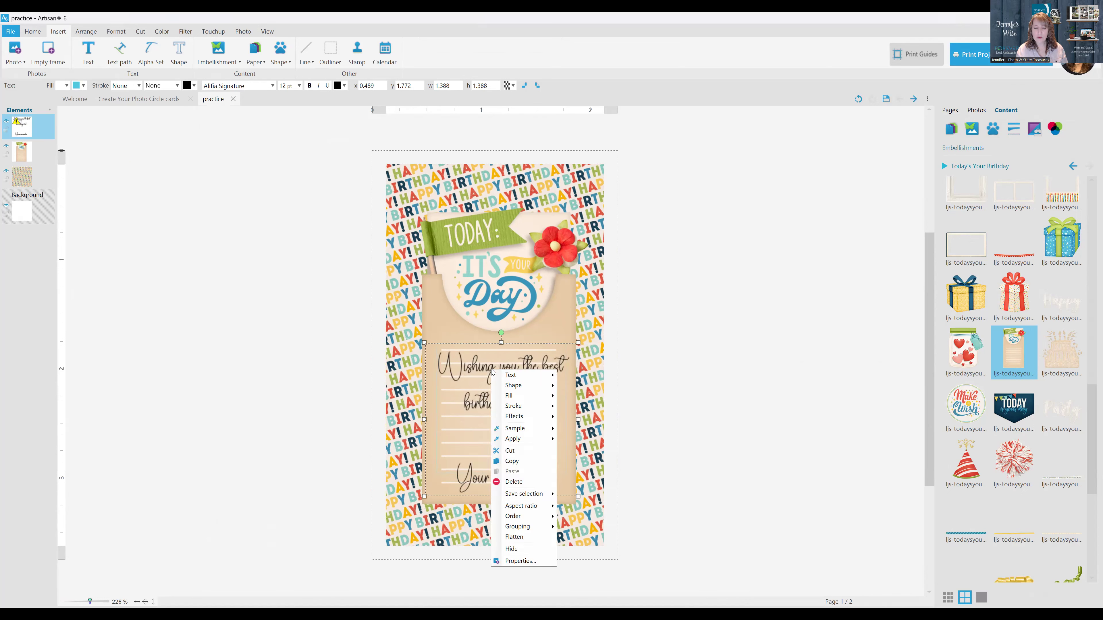
mouse_move(531, 508)
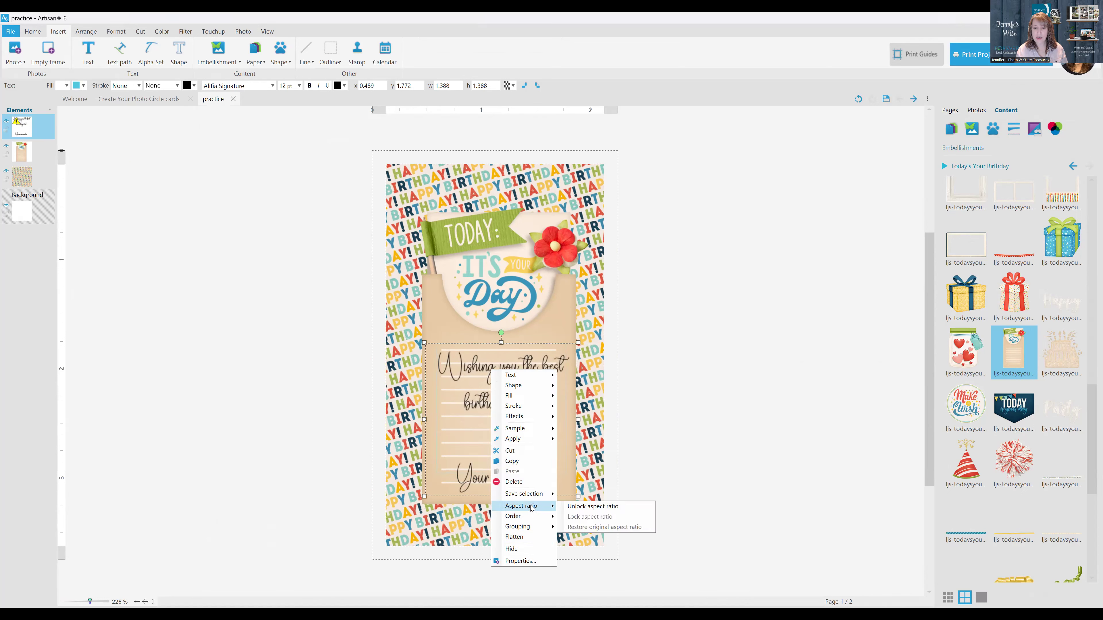
click(567, 507)
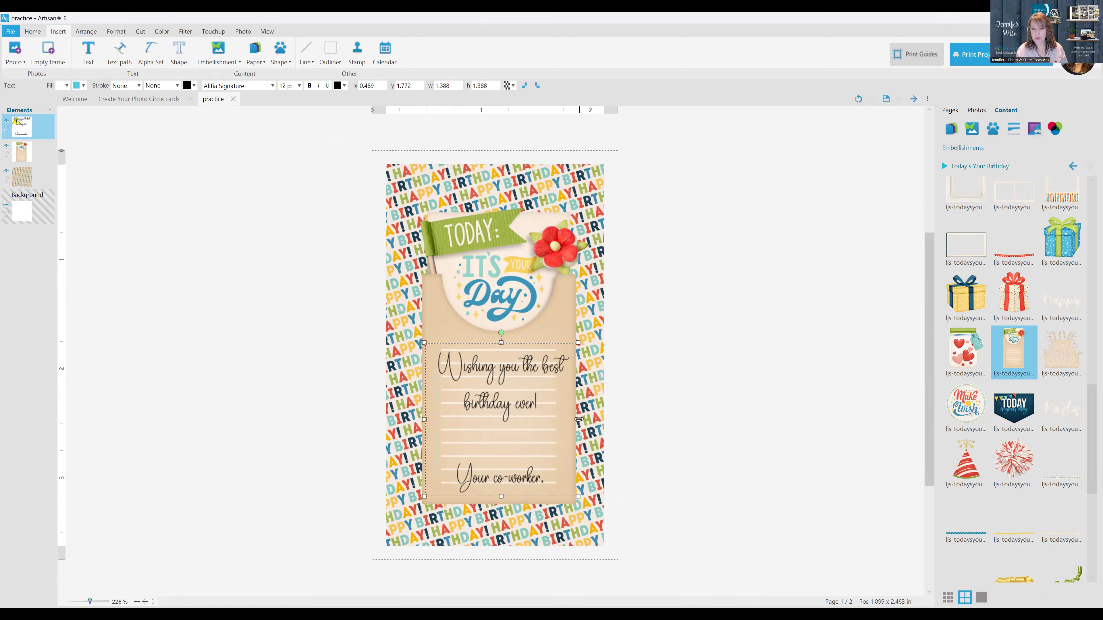
drag(578, 419, 566, 419)
click(657, 389)
drag(501, 374, 508, 365)
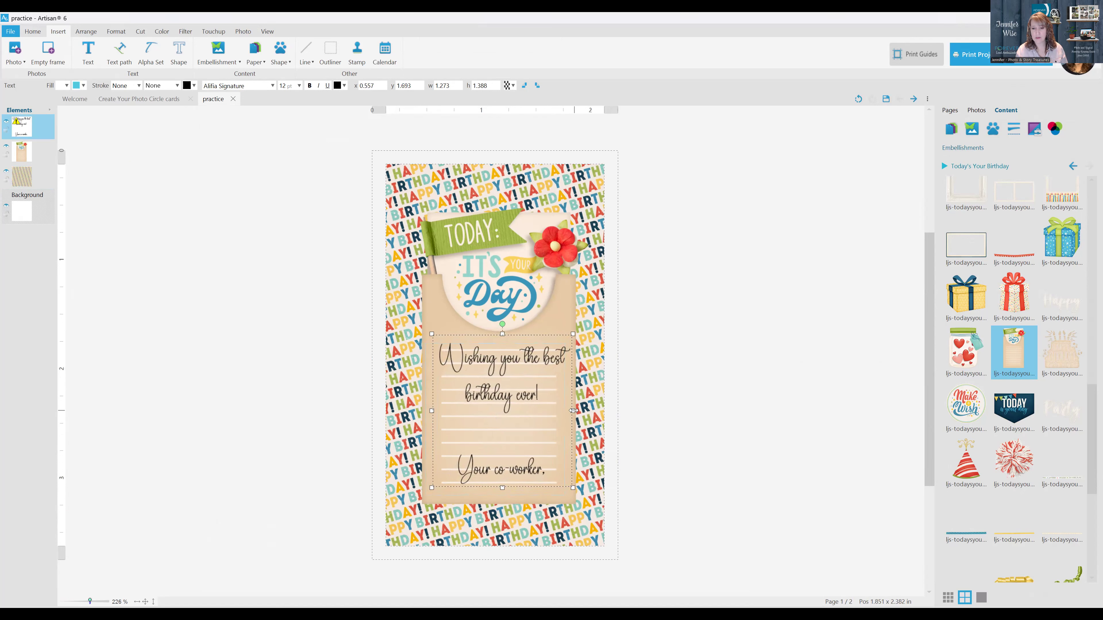
drag(573, 410, 565, 411)
drag(518, 364, 520, 364)
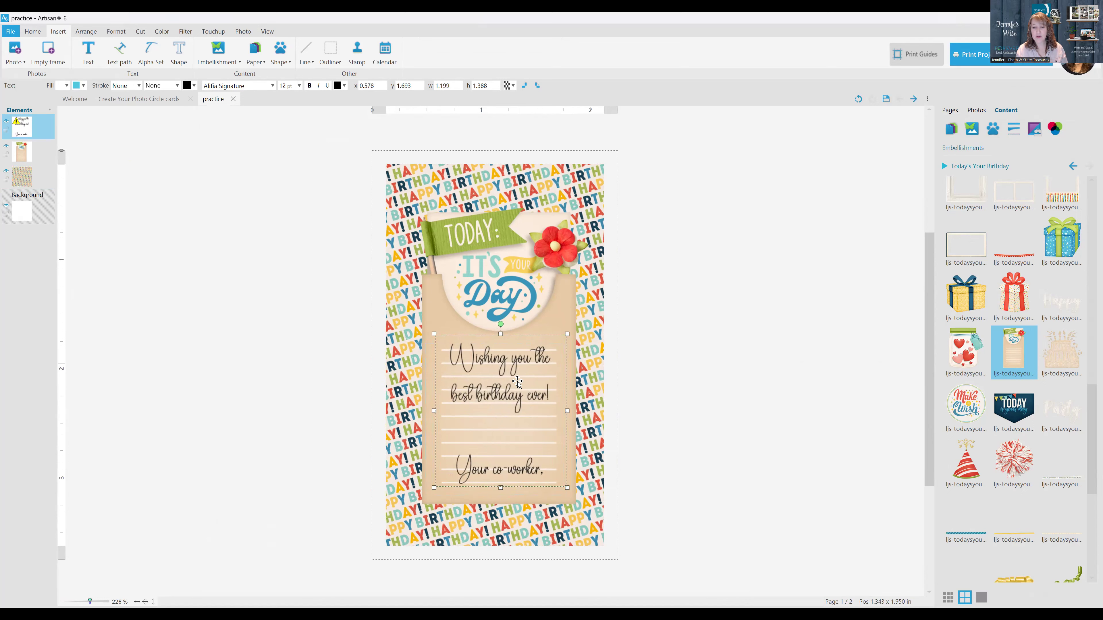
Remove the blank line above "Your co-worker," in the message and extend its text box to about 1.54 in high
double_click(506, 405)
click(496, 426)
key(BackSpace)
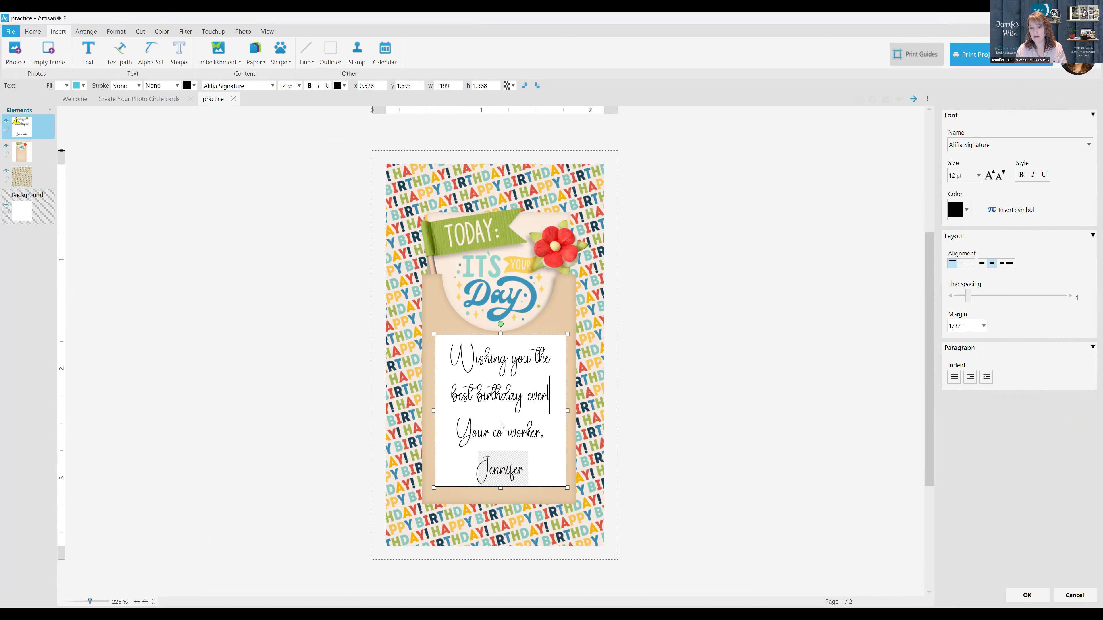
click(663, 438)
click(514, 408)
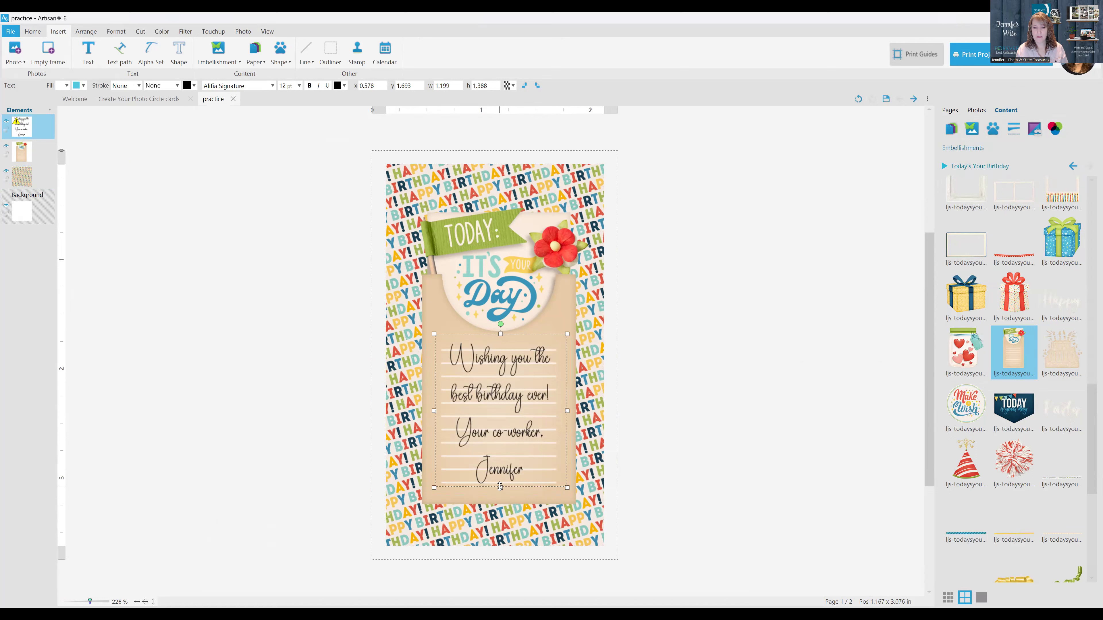
click(682, 397)
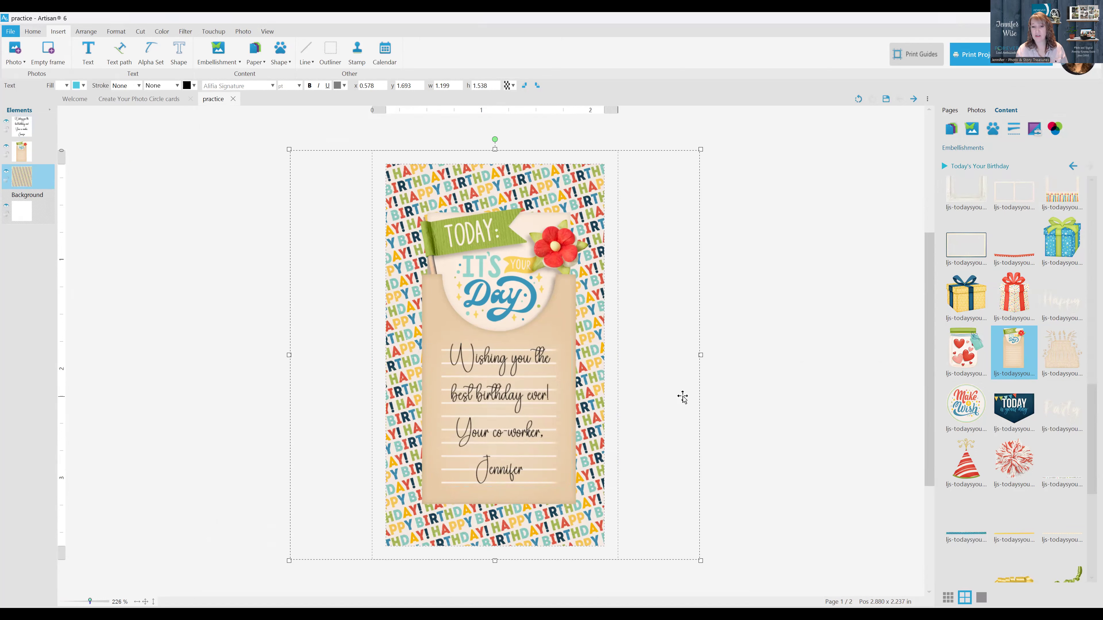
click(520, 399)
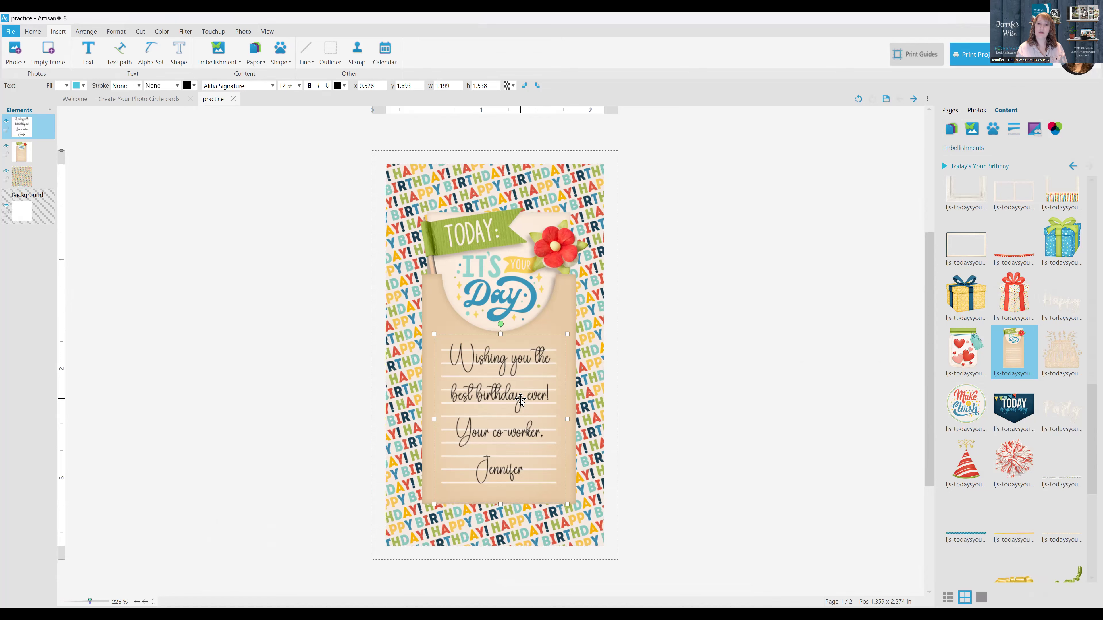
Set the birthday message's line spacing to 1.06 so the text follows the tag's lines, and save the project
double_click(520, 399)
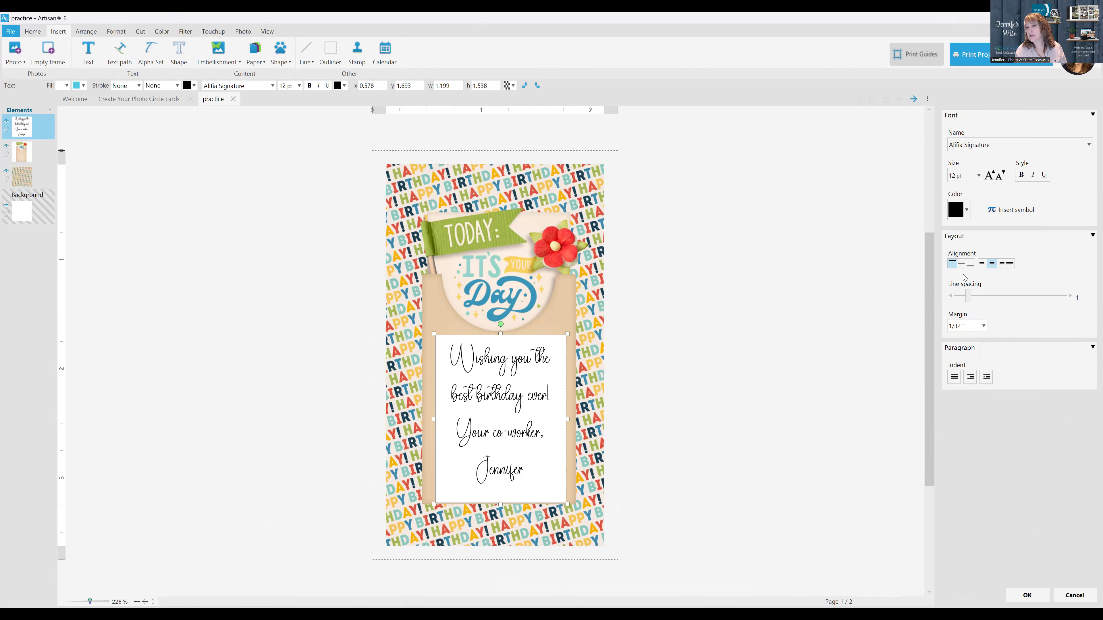
drag(968, 297, 969, 302)
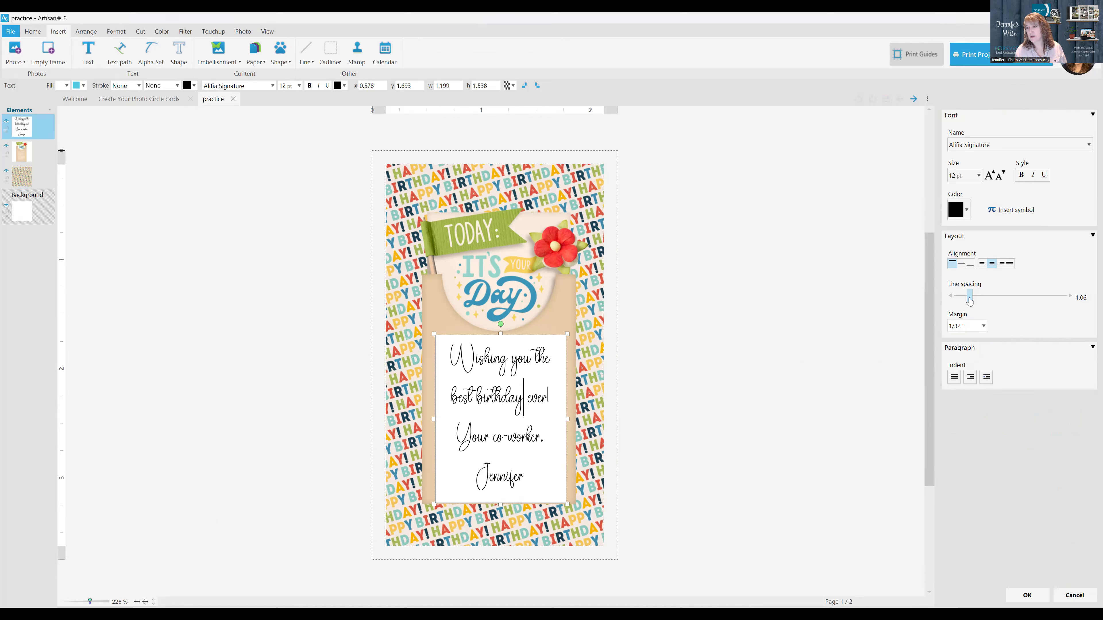
click(1043, 595)
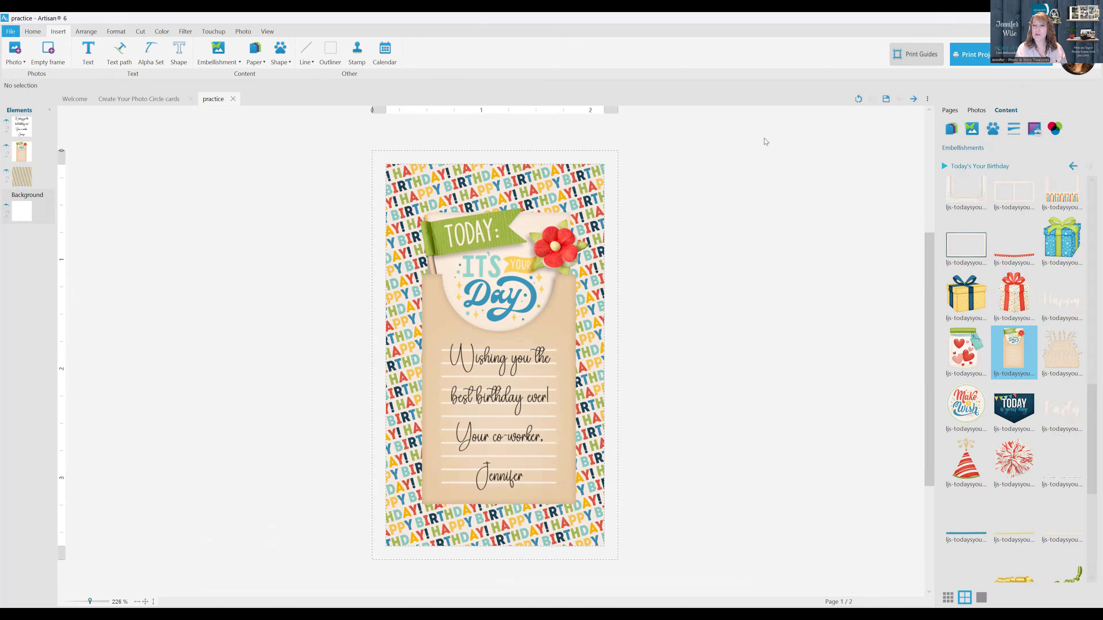
click(886, 99)
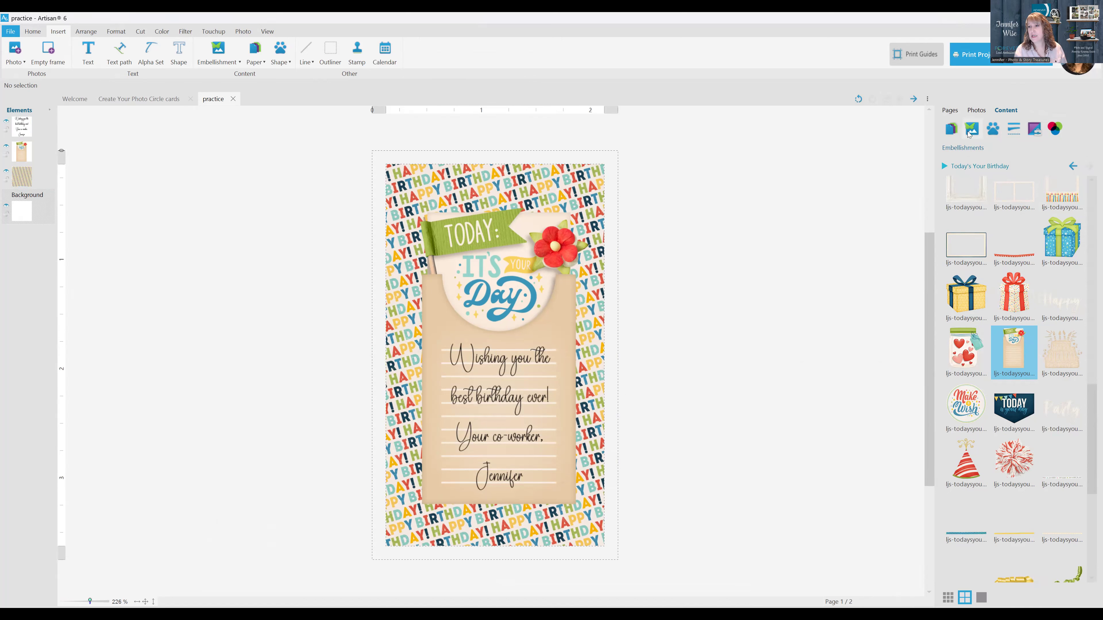
Open the card's blank second page and bring up the Today's Your Birthday embellishments
click(950, 111)
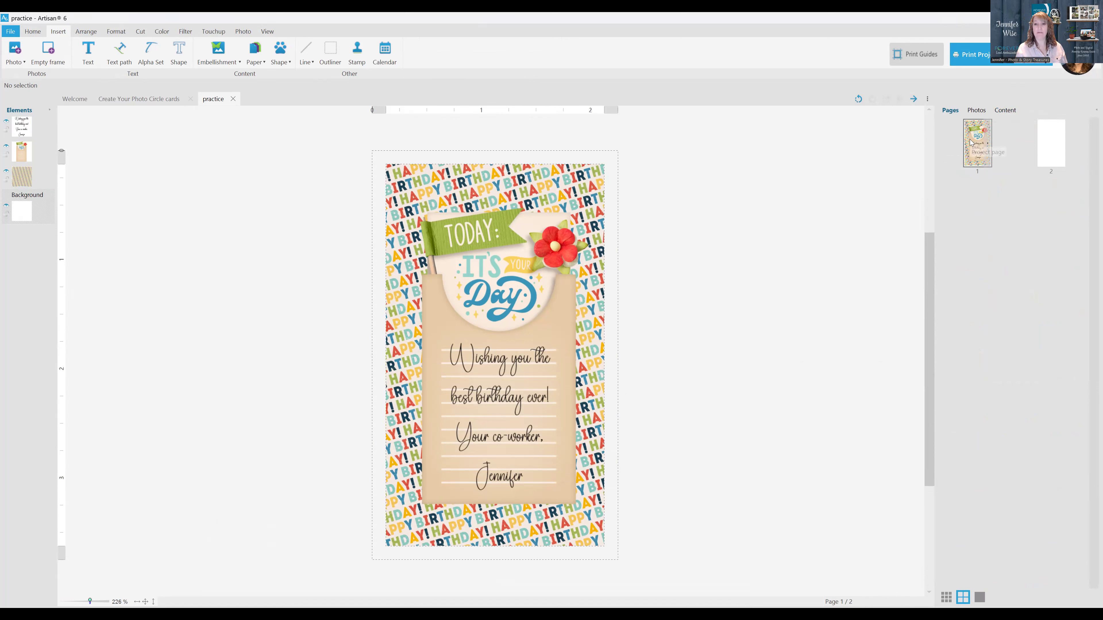
click(1060, 145)
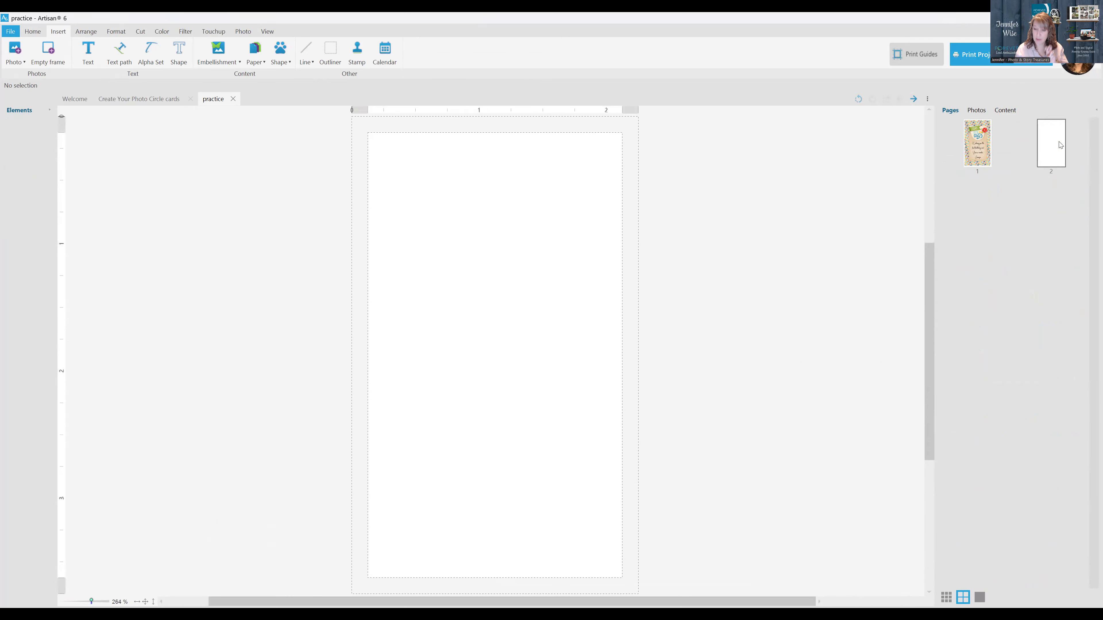
click(1004, 110)
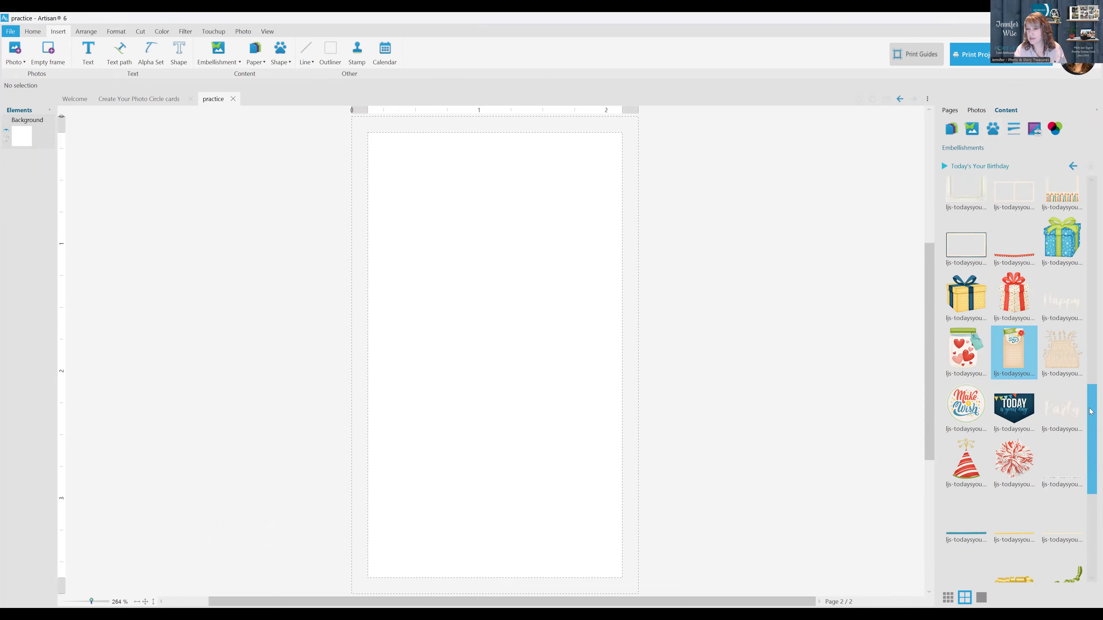
scroll(1088, 404, up, 1)
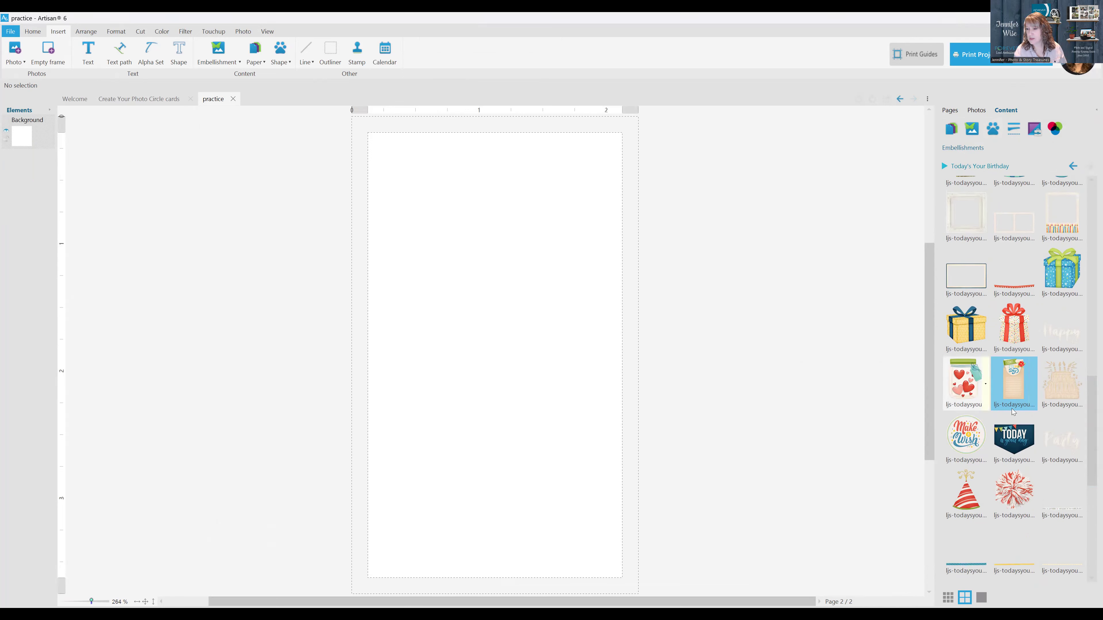
Place the navy "TODAY is your day" banner against the page's top edge, right of centre, about 1.27 by 0.96 in
drag(1022, 436, 539, 276)
drag(587, 311, 548, 295)
drag(632, 355, 538, 285)
drag(481, 219, 559, 187)
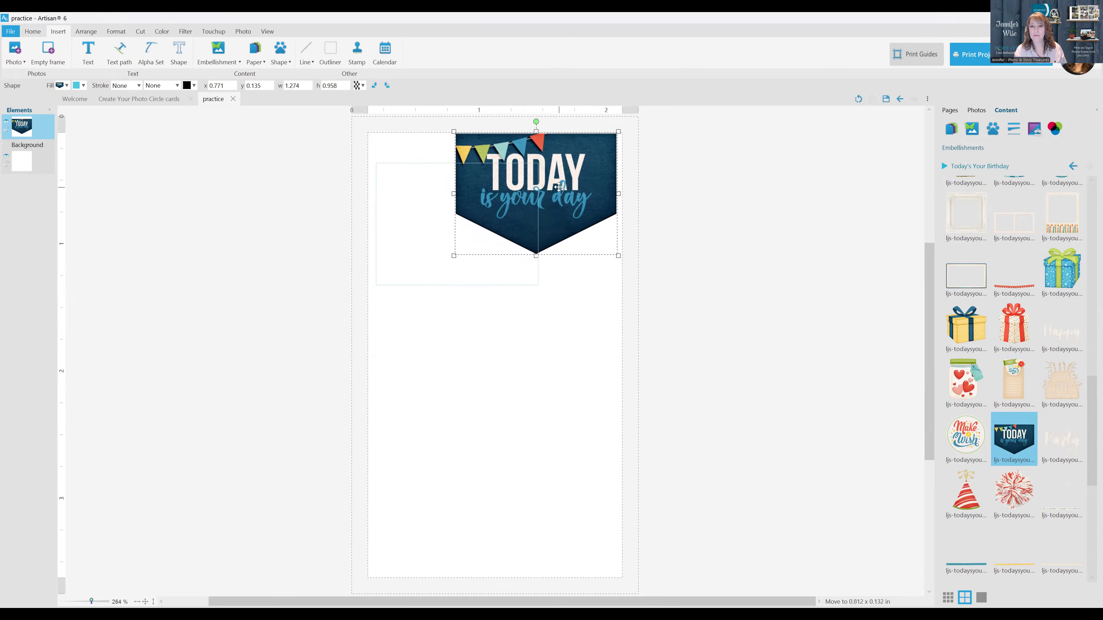
click(738, 256)
Add the coral polka-dot paper from Today's Your Birthday and enlarge it to 3.75 by 3.75 in to cover the page
click(950, 136)
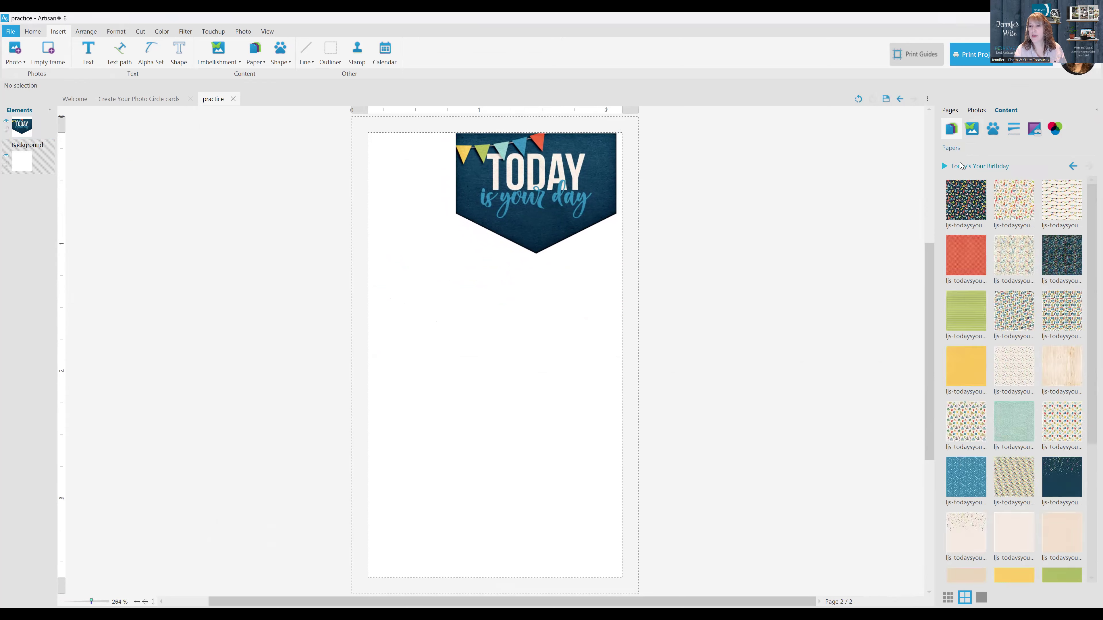
mouse_move(971, 261)
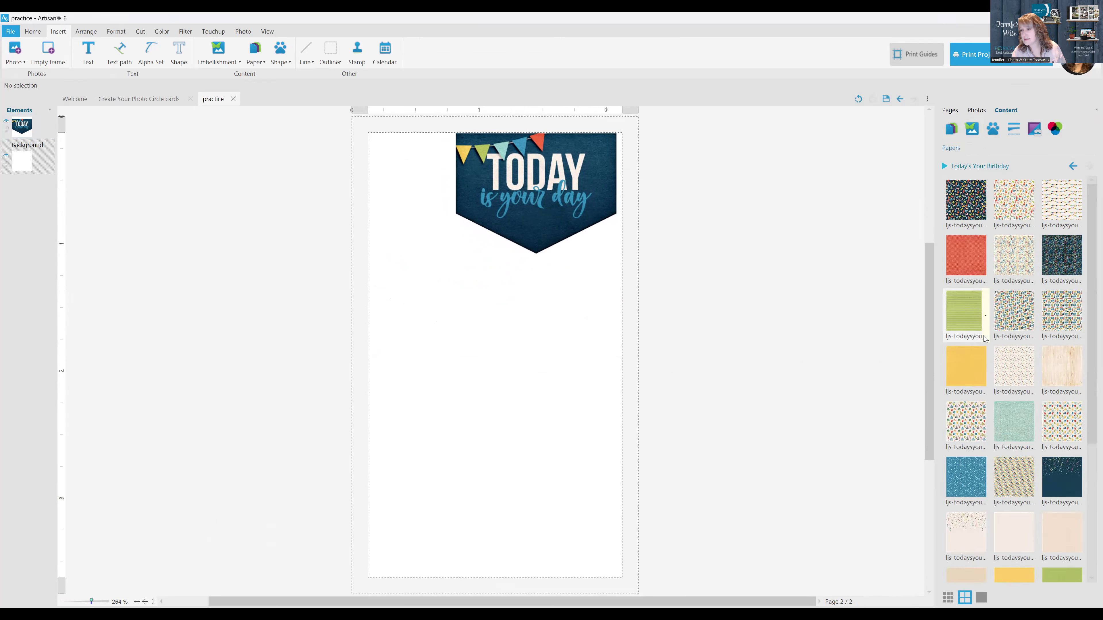
drag(966, 256, 498, 223)
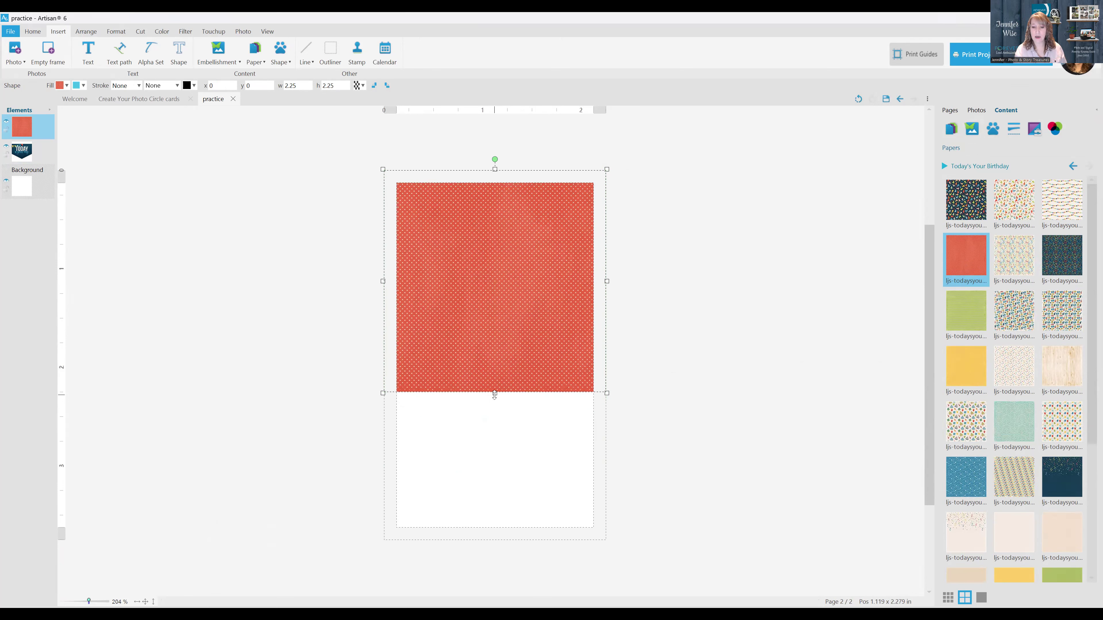
drag(495, 413, 536, 543)
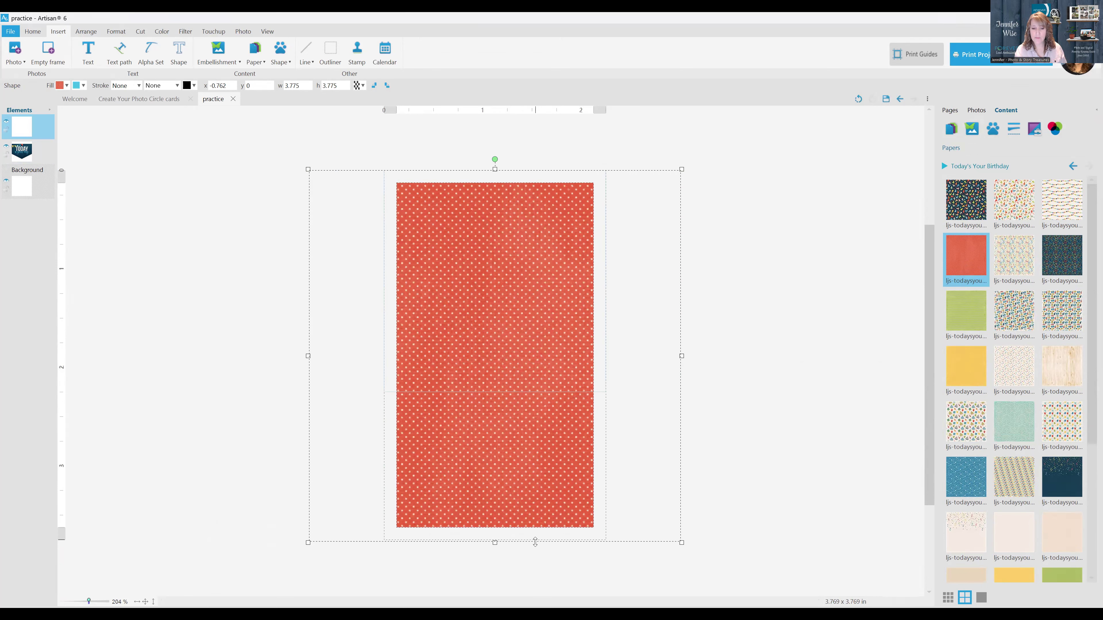
Send the coral polka-dot paper to the back, behind the "TODAY is your day" banner
right_click(502, 394)
mouse_move(572, 569)
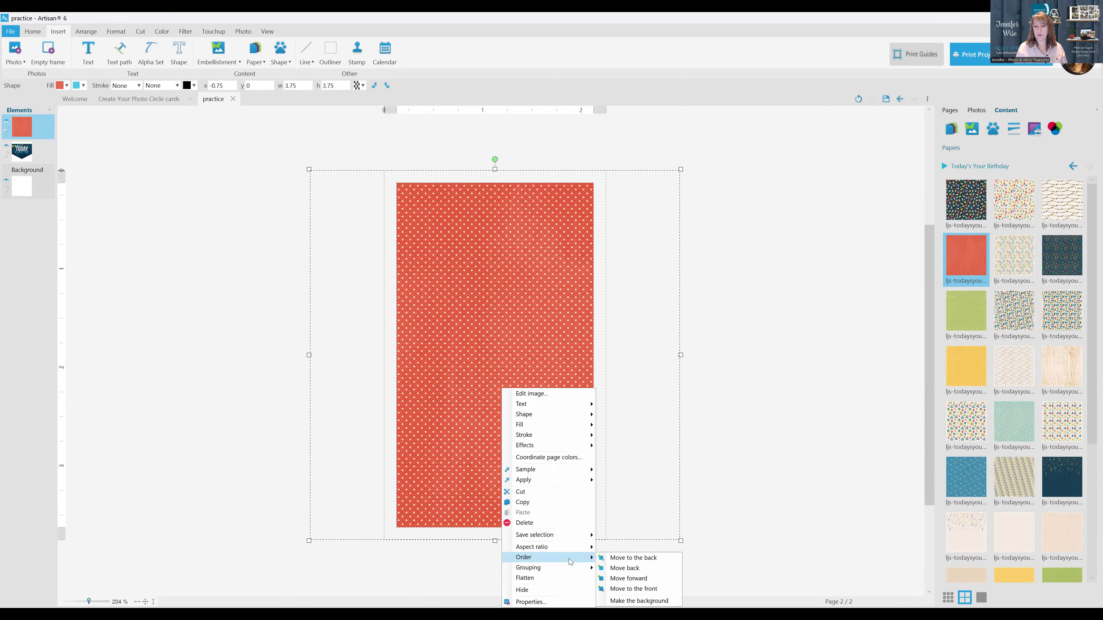
click(607, 559)
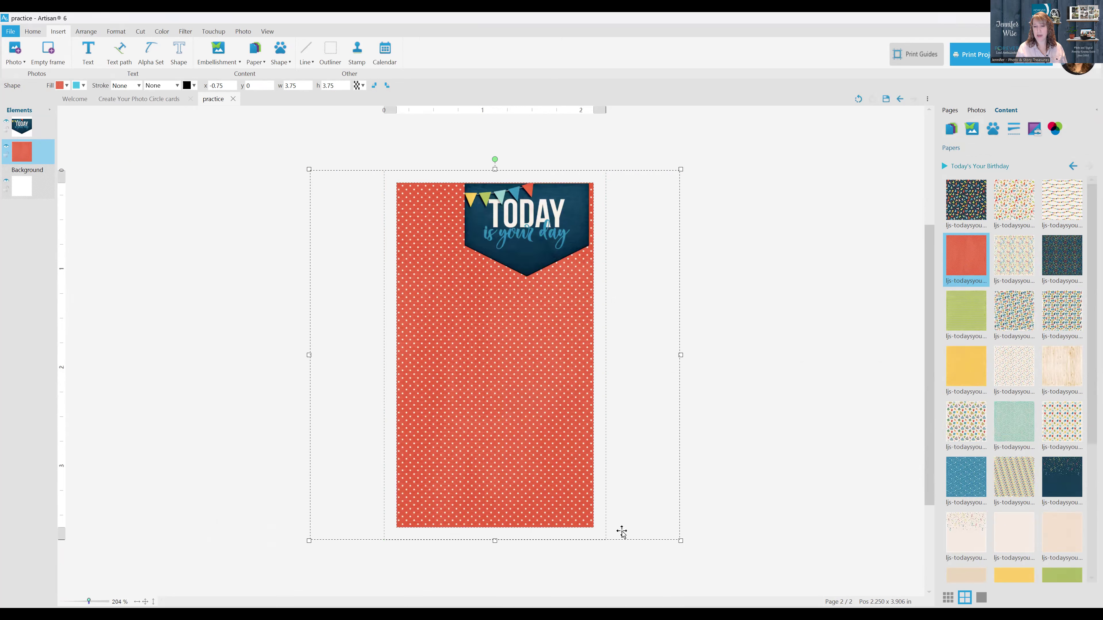
click(755, 342)
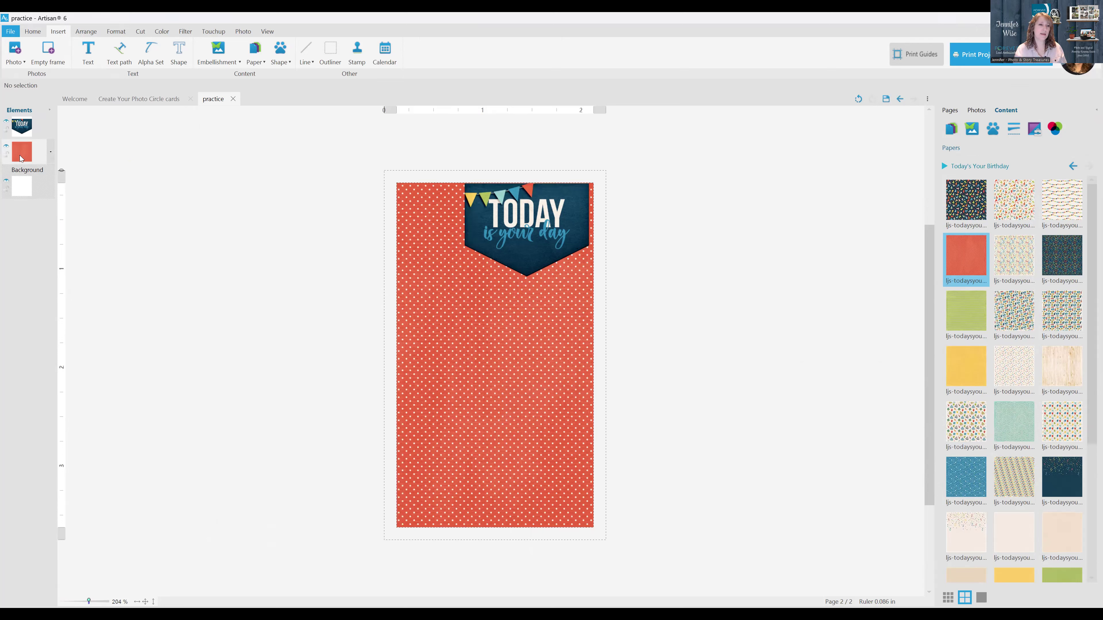
drag(21, 156, 22, 127)
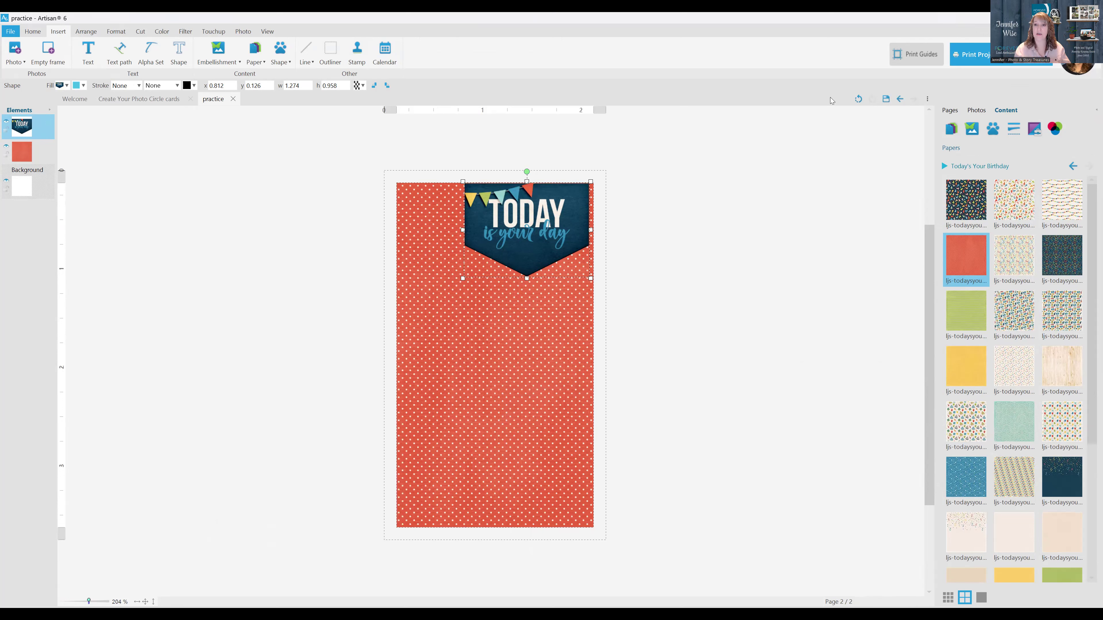
Add the "LIFE should not only be lived" word-strip embellishment near the card's bottom edge, about 1.80 by 0.73 in
click(971, 127)
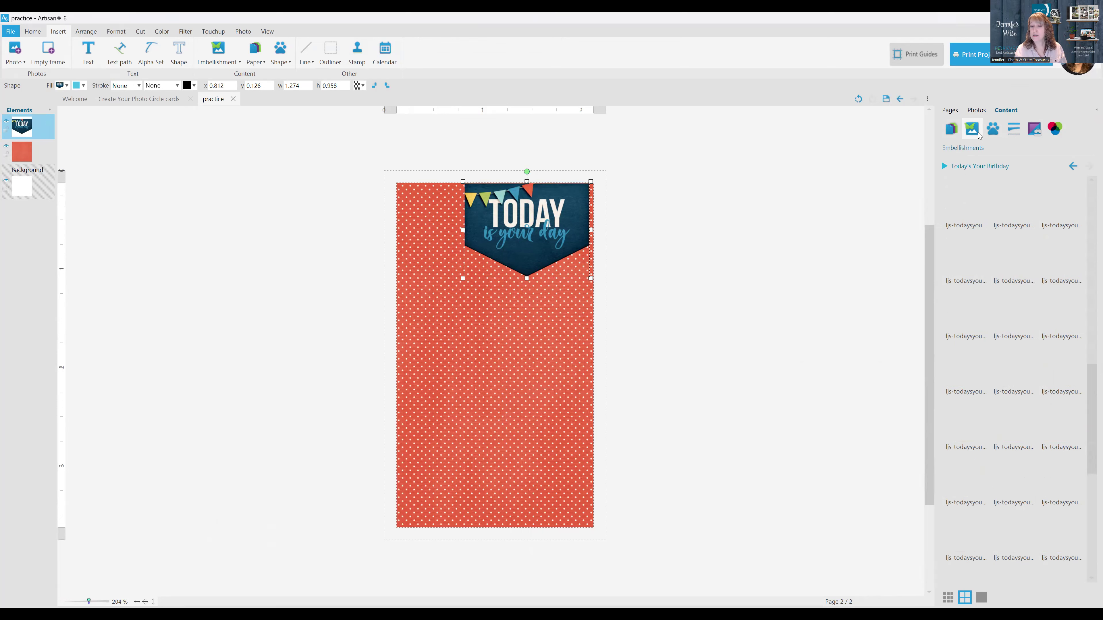
scroll(1001, 433, down, 2)
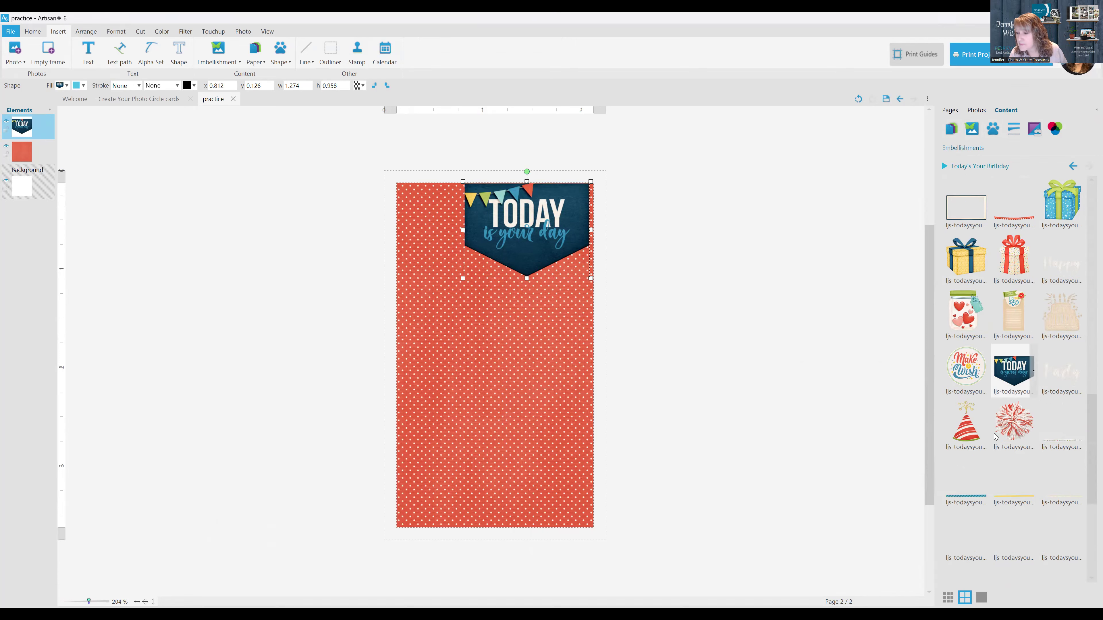
scroll(989, 443, down, 1)
scroll(988, 443, down, 4)
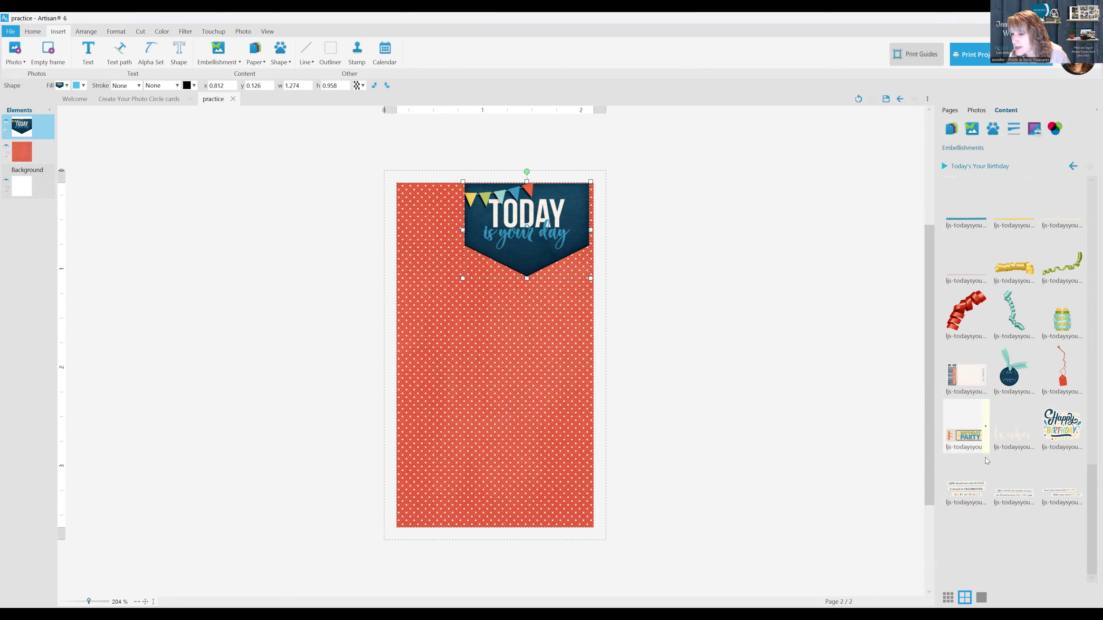
drag(966, 489, 531, 445)
drag(629, 485, 585, 468)
drag(510, 433, 511, 473)
Delete the "TODAY is your day" banner from the second page
scroll(1059, 425, up, 3)
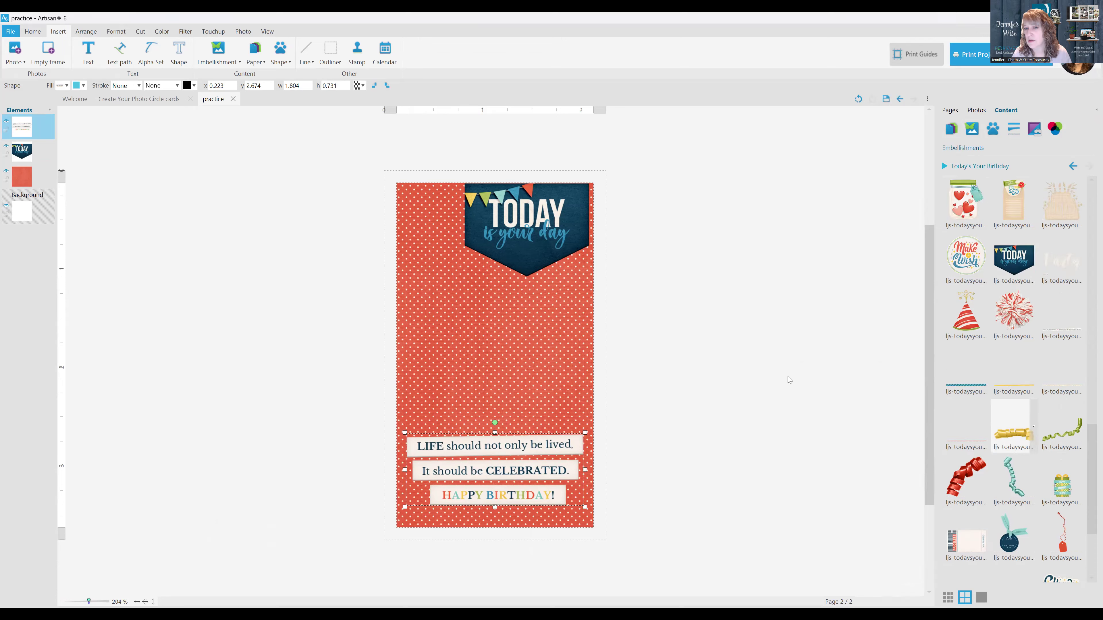
click(521, 245)
key(Delete)
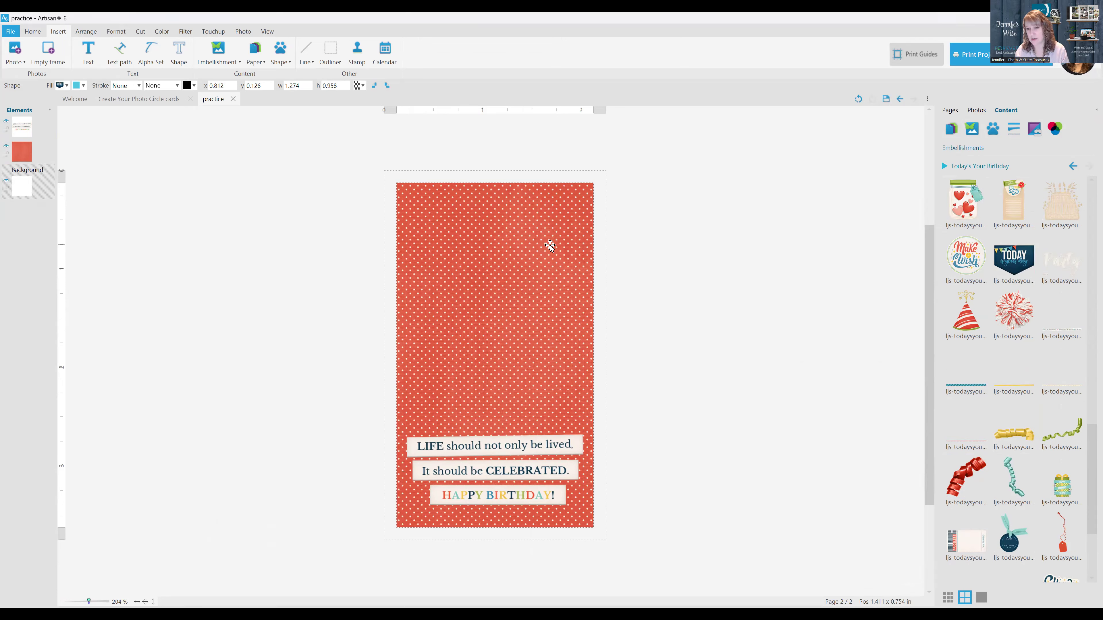
Place the teal balloon with its curly string in the card's upper right, above the word strips, and save the project
scroll(1063, 344, down, 5)
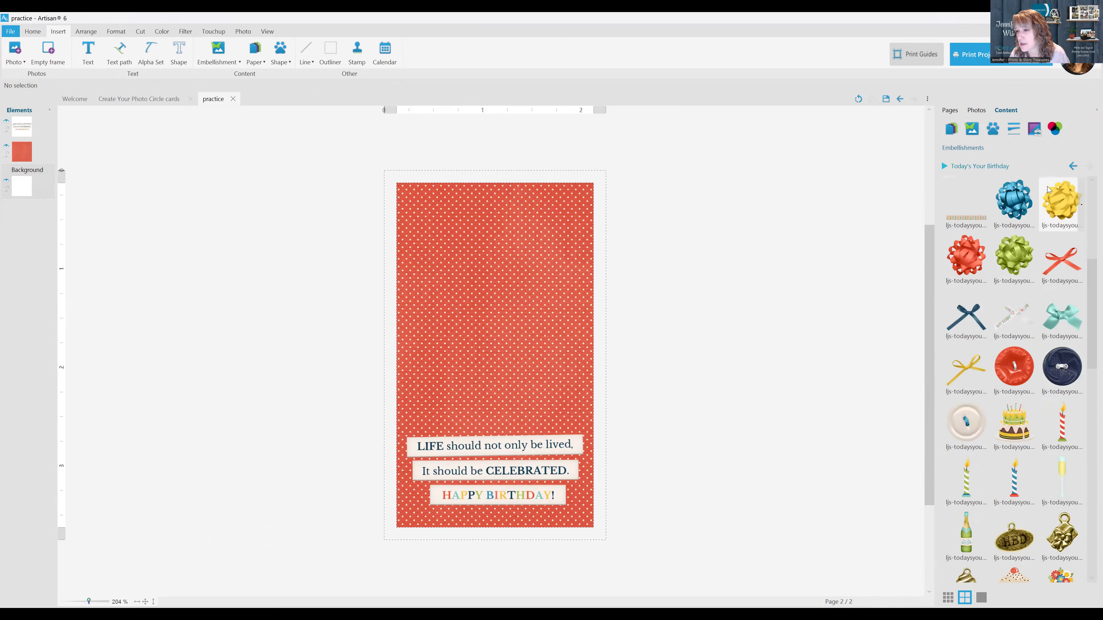
scroll(1028, 258, up, 5)
drag(969, 248, 547, 295)
drag(548, 213, 525, 332)
mouse_move(571, 231)
mouse_down()
mouse_move(530, 388)
mouse_move(562, 235)
mouse_move(553, 222)
mouse_up()
click(747, 301)
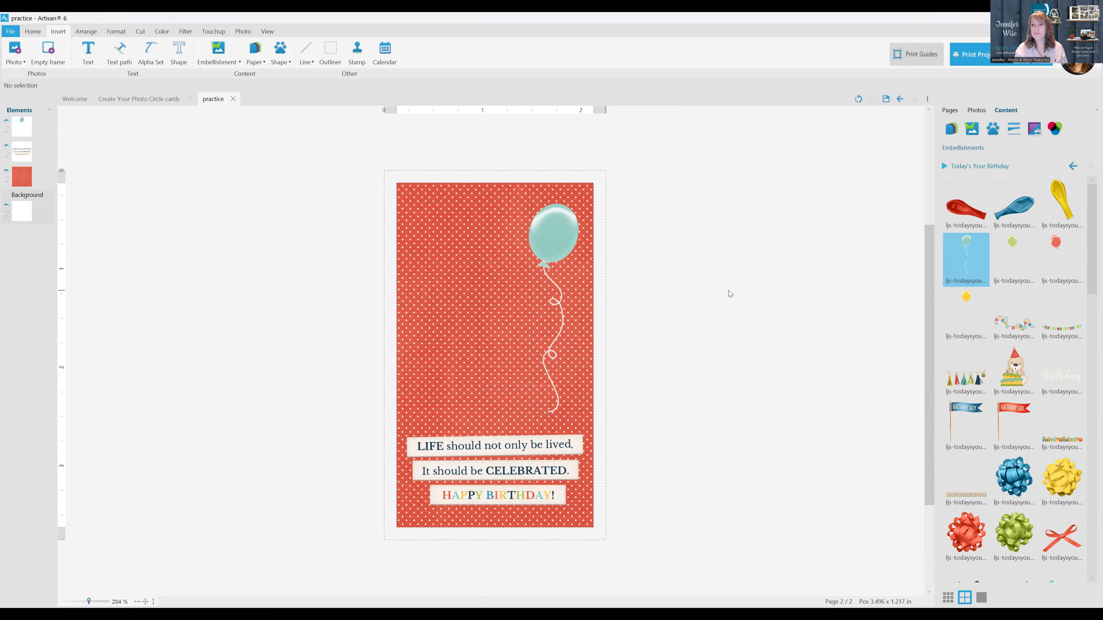
click(886, 100)
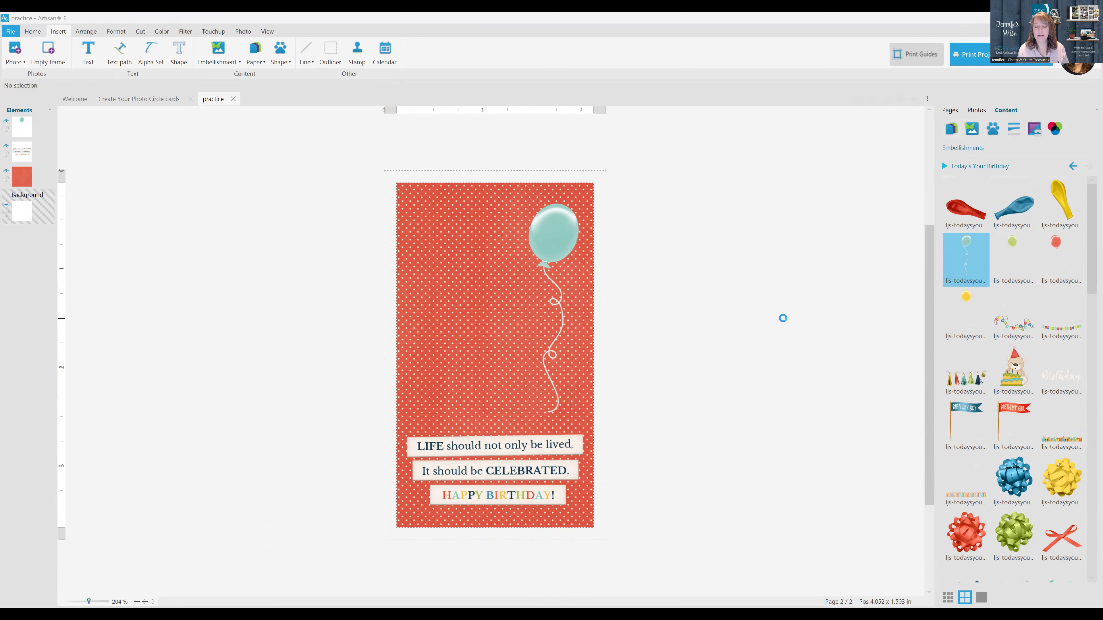